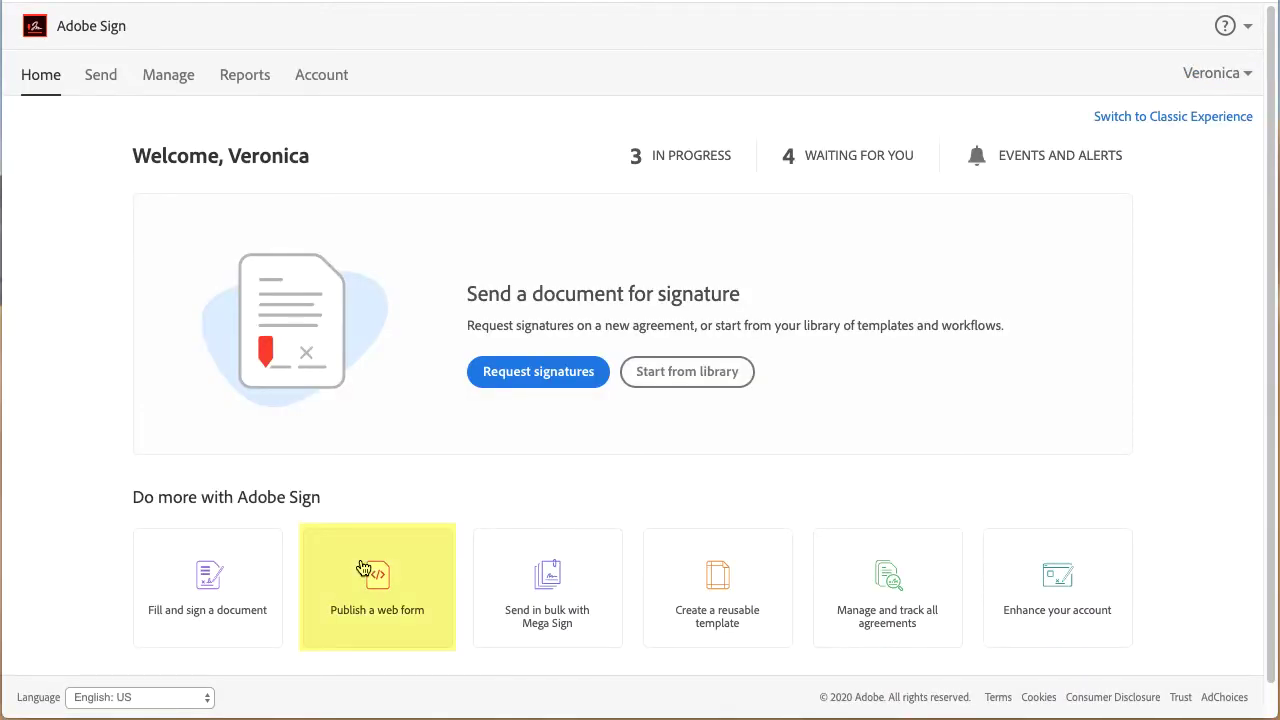
Start a new web form from the 'Publish a web form' card on the Home page.
left_click(363, 568)
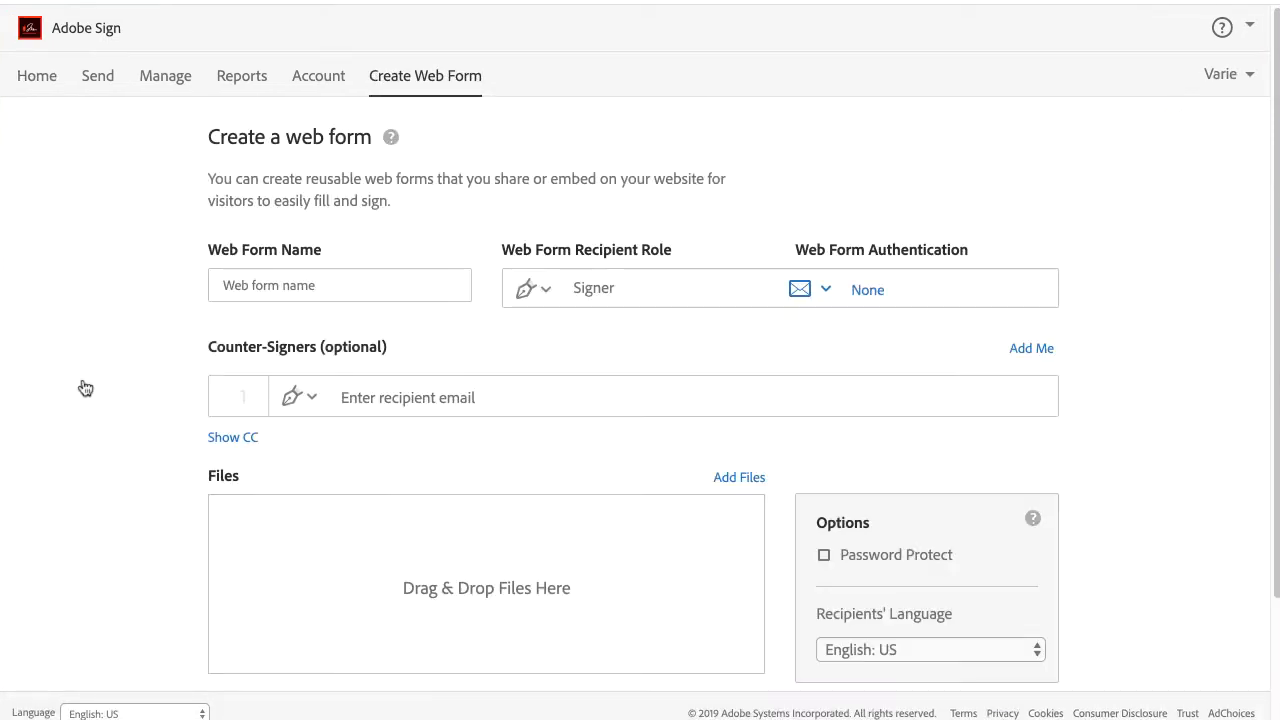
Name the web form 'Sample Form', with recipient role Signer and authentication None.
left_click(299, 285)
type("Sa")
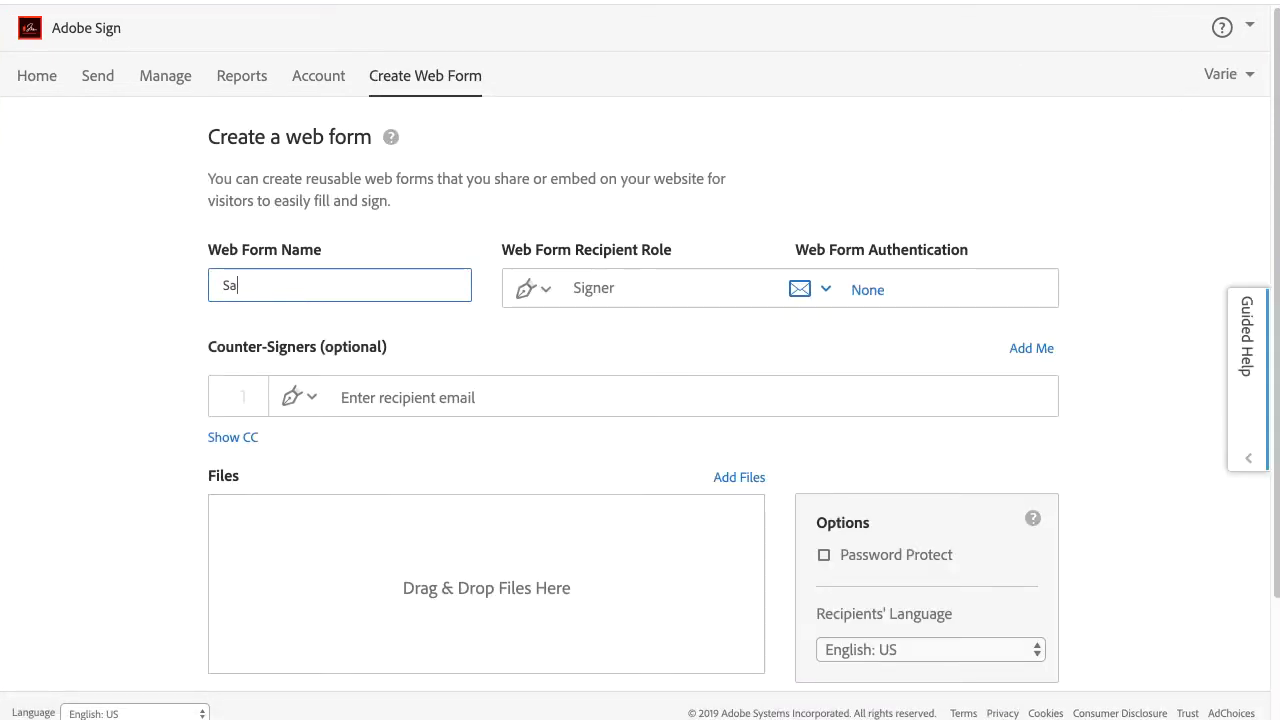
type("mple Form")
left_click(546, 298)
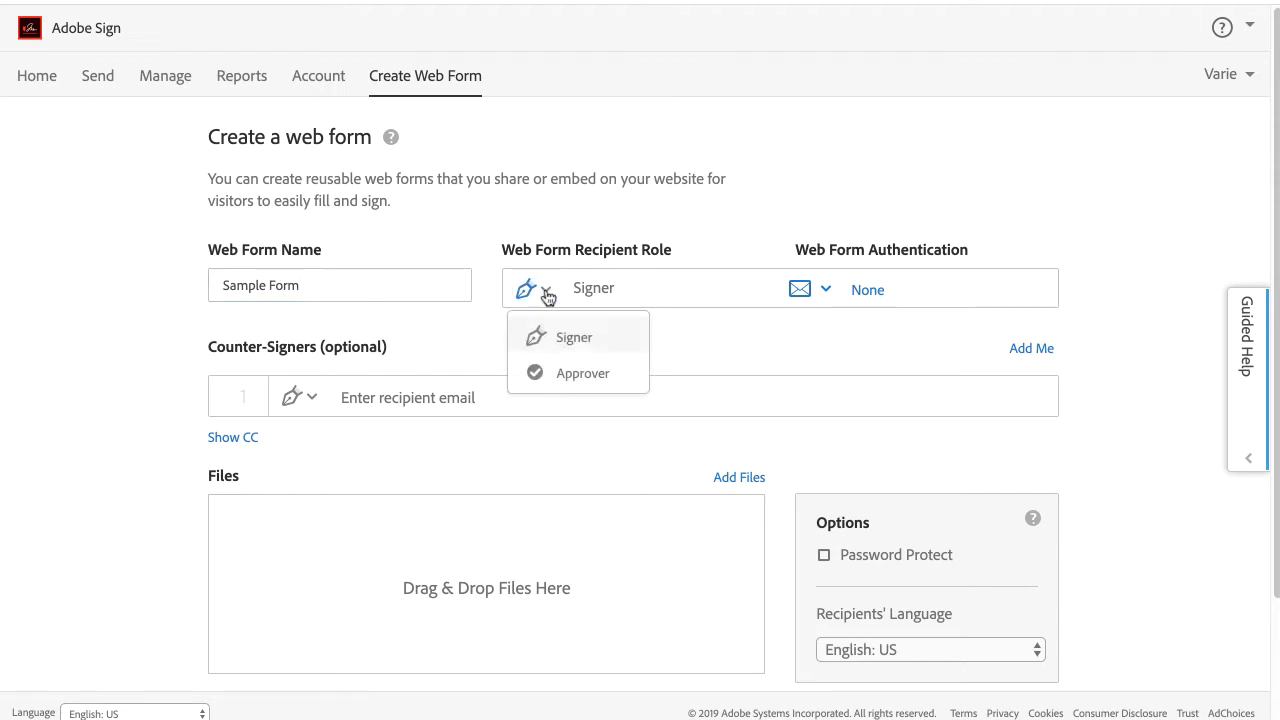
left_click(573, 340)
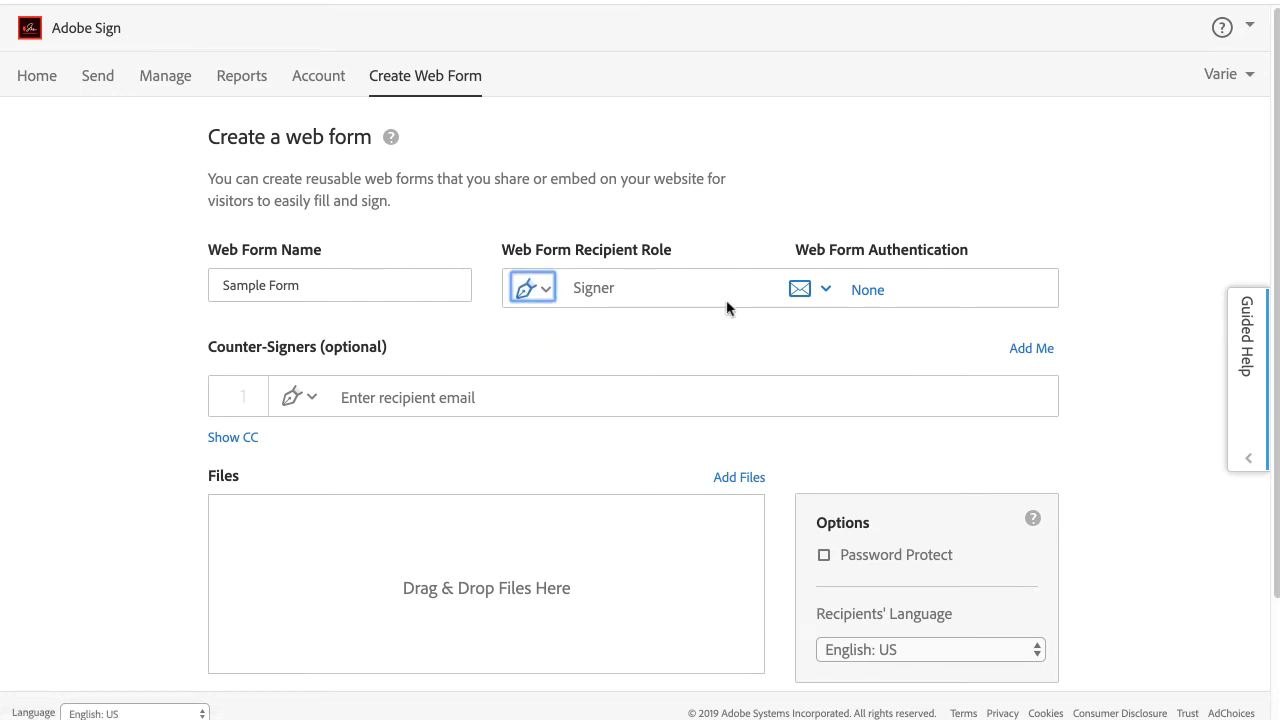
left_click(826, 292)
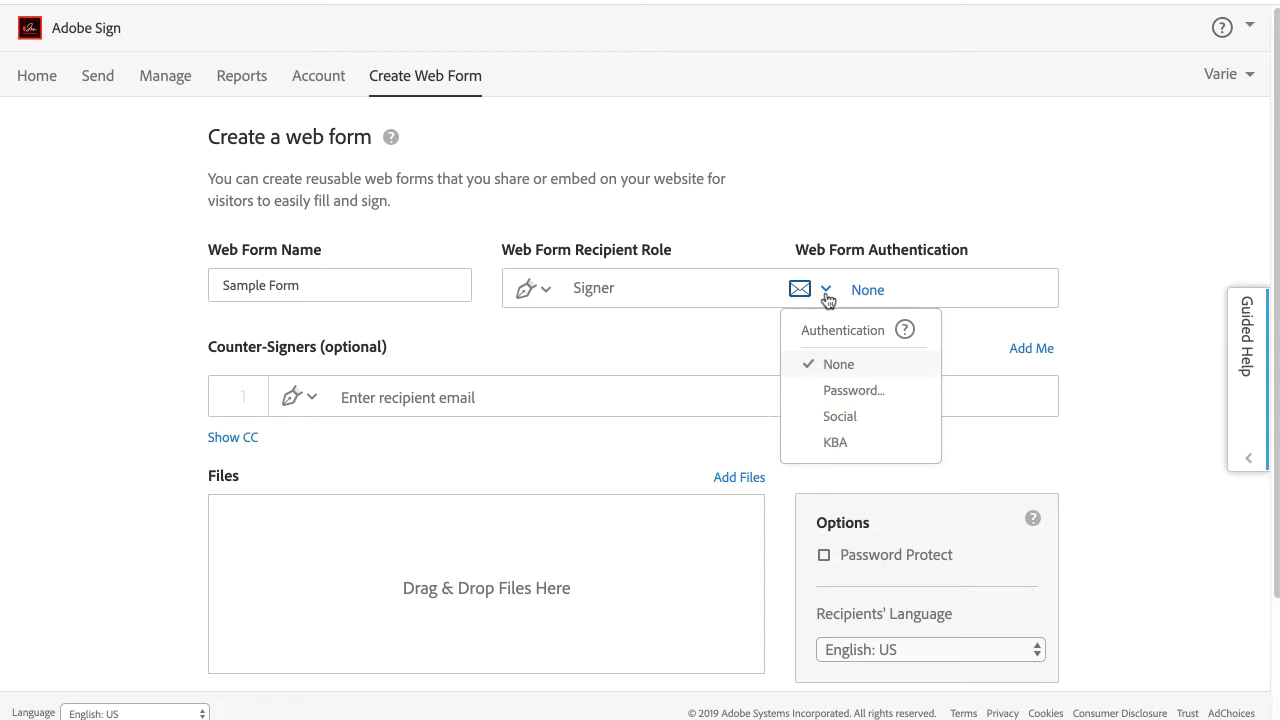
left_click(836, 365)
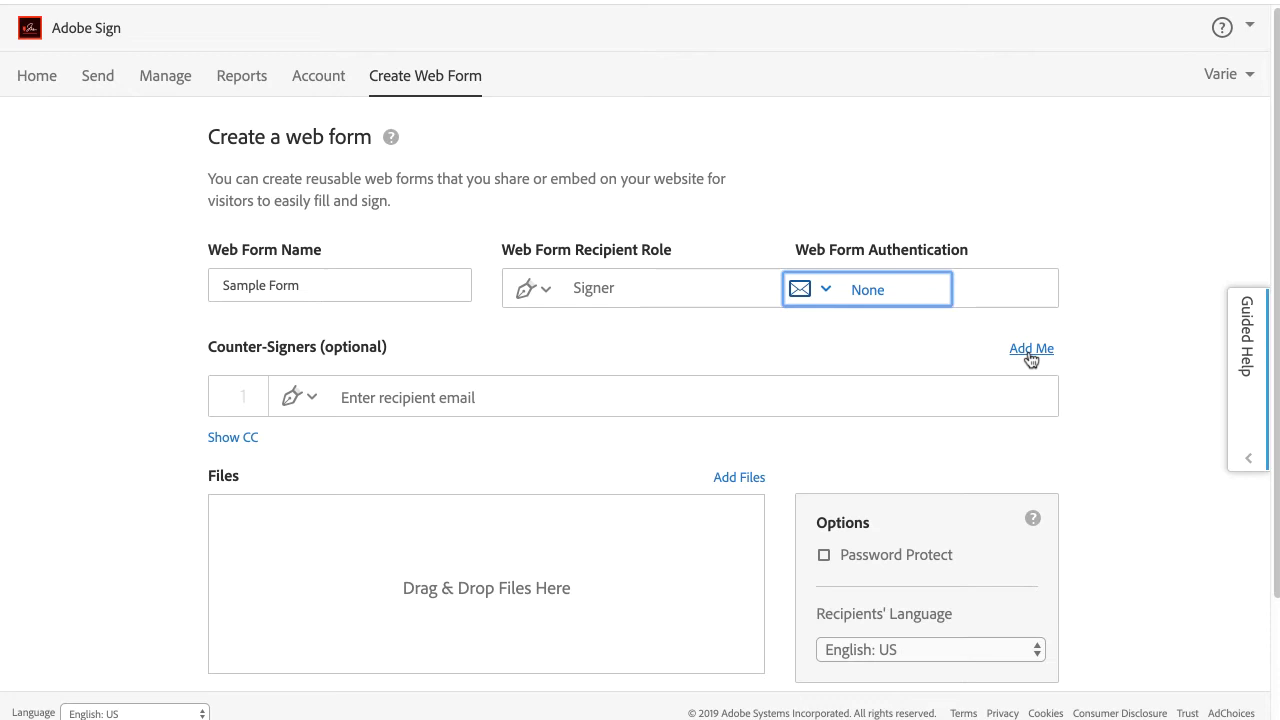
Add yourself as counter-signer 1, leaving the second counter-signer's role unchanged.
left_click(1030, 352)
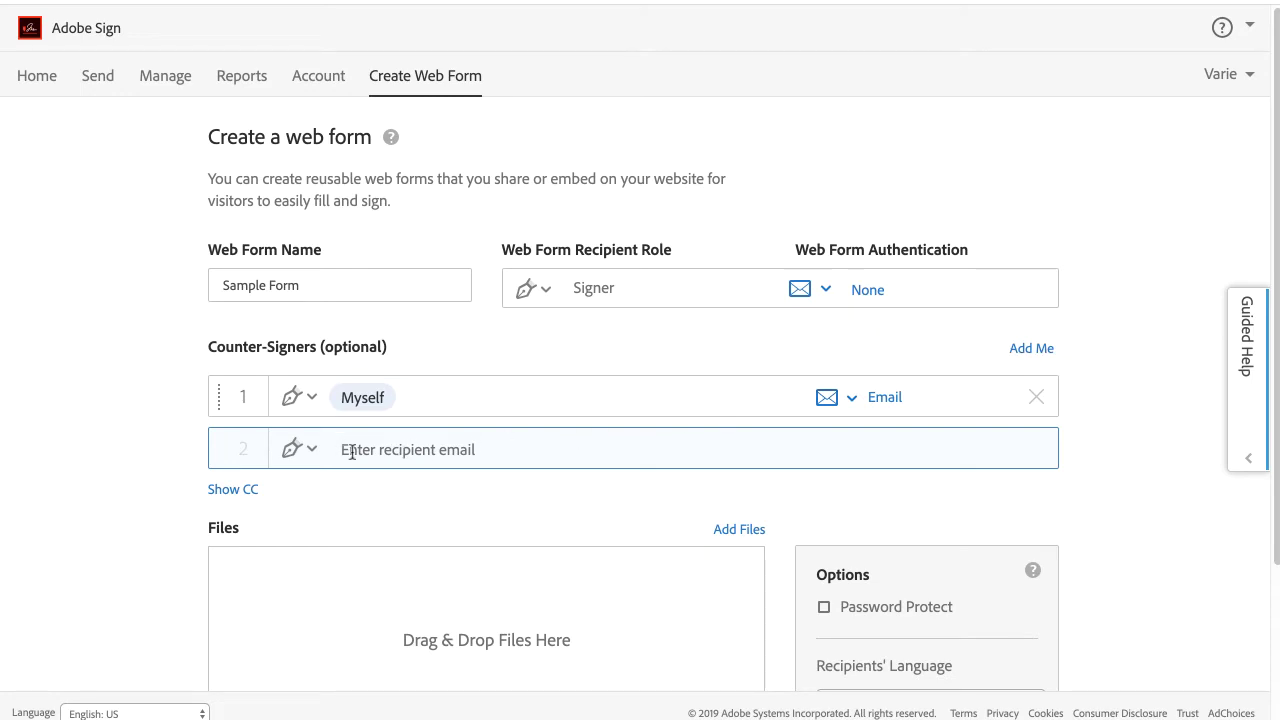
left_click(313, 452)
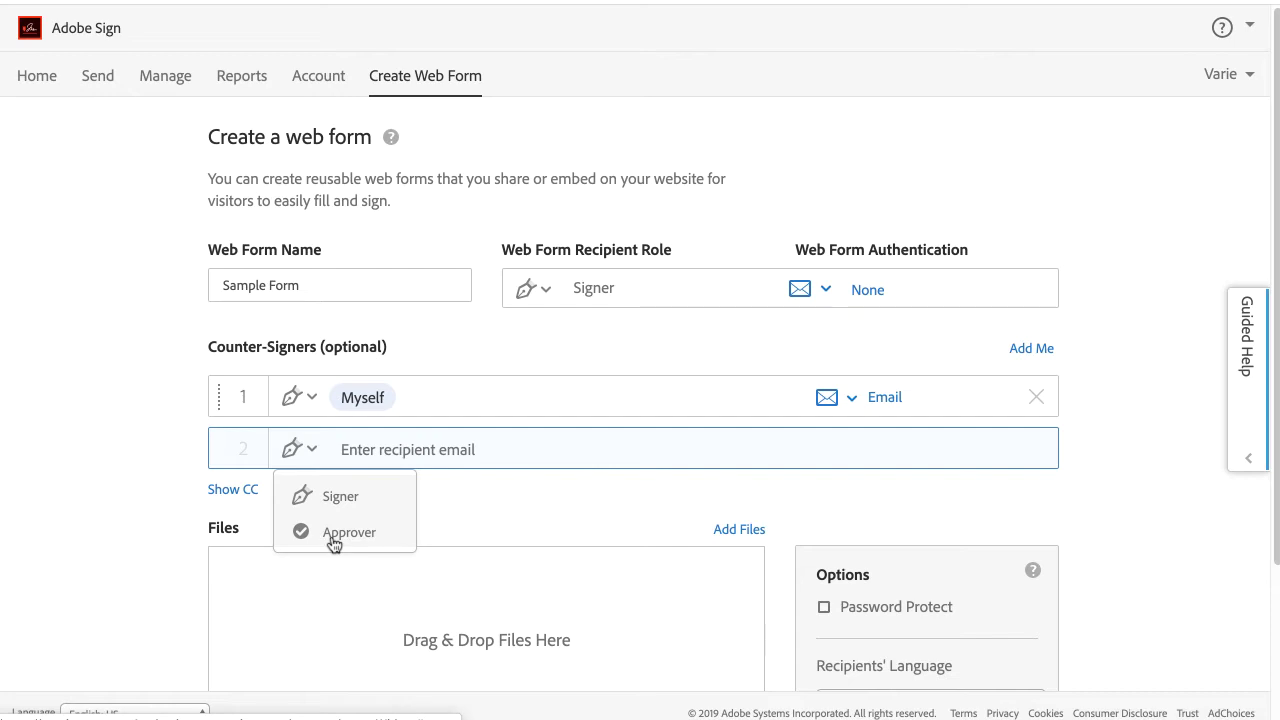
left_click(471, 534)
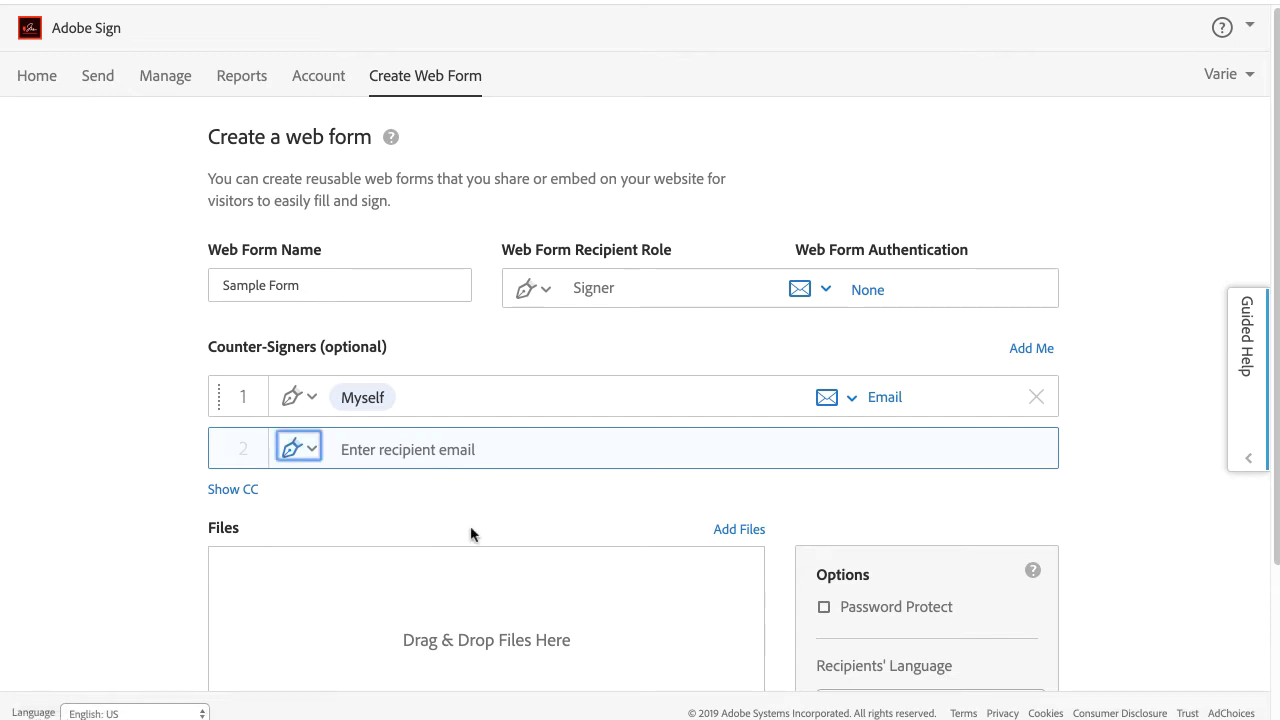
Add a CC recipient by entering the contact's e-mail address.
left_click(233, 490)
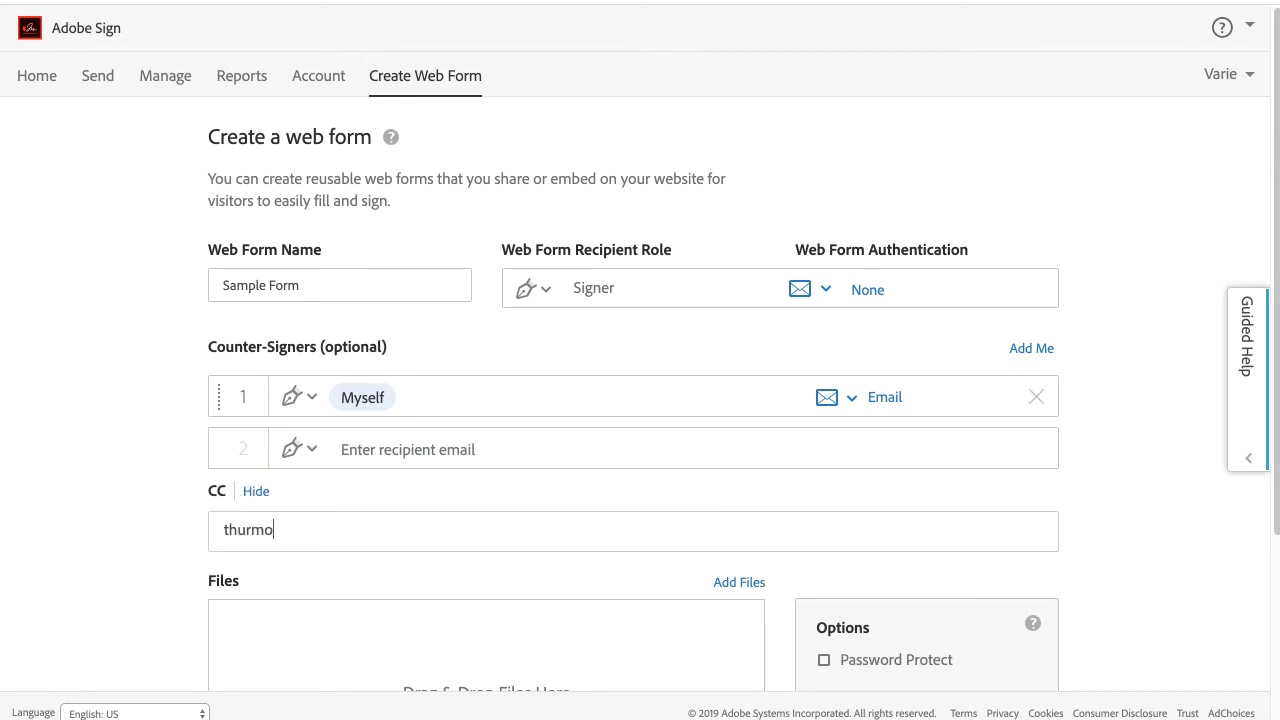
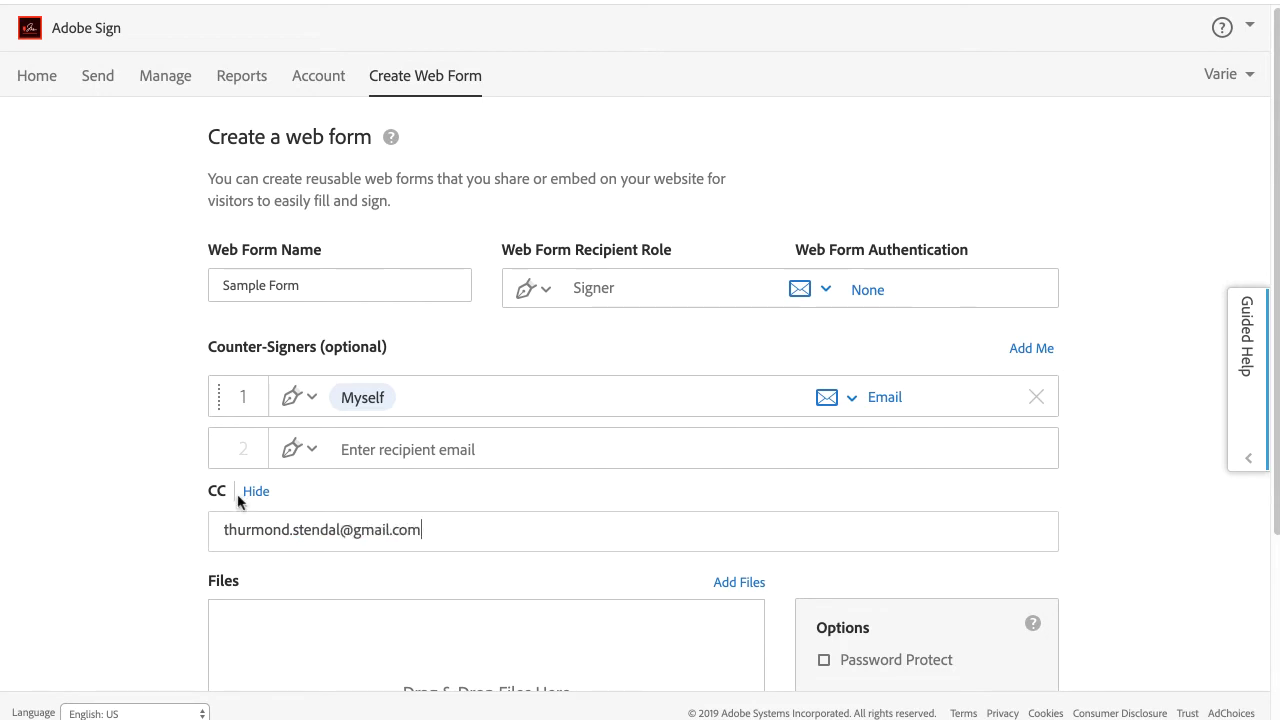
left_click(203, 586)
scroll(200, 586, "down", 3)
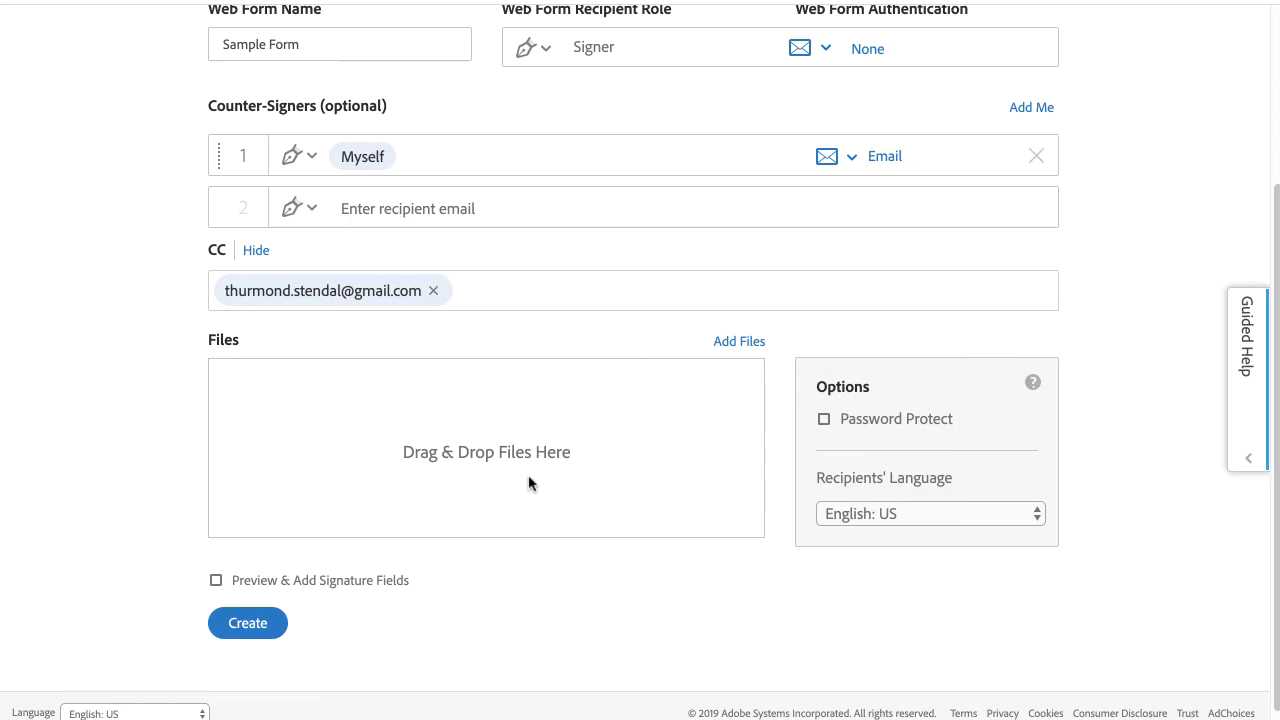
Attach WebFormSample.docx from My Computer and continue with 'Preview & Add Signature Fields' enabled.
left_click(757, 341)
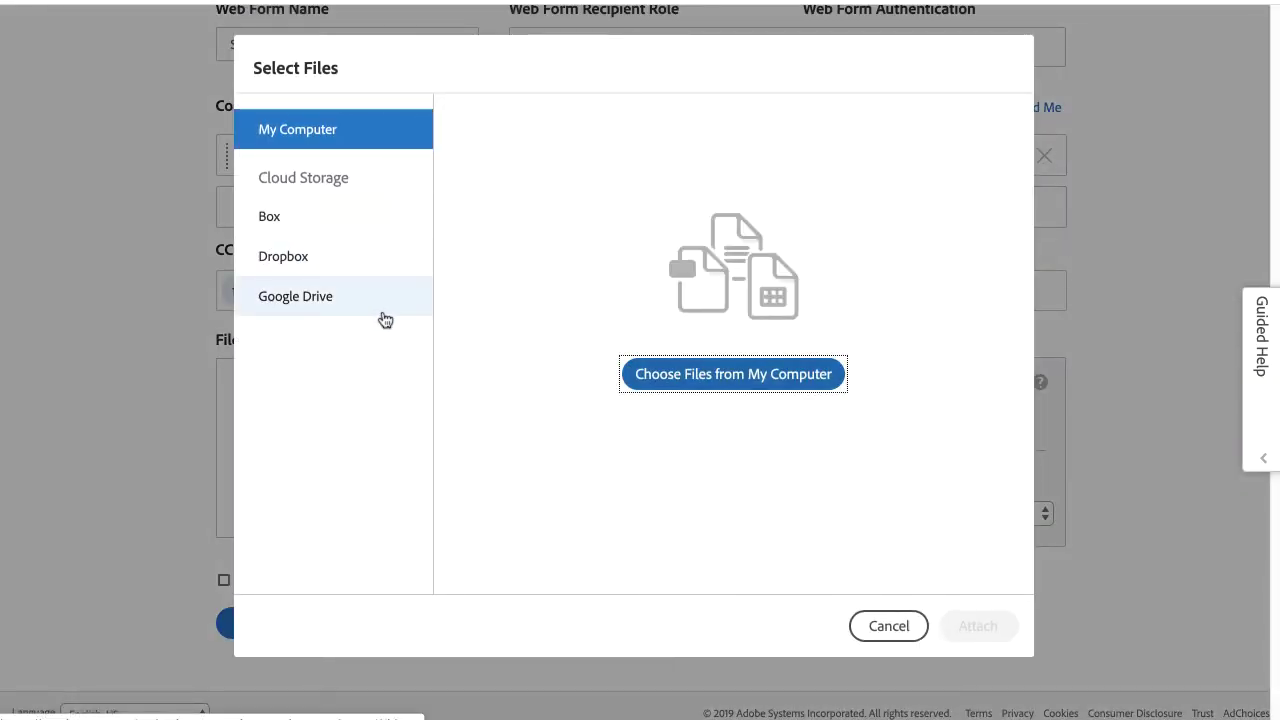
left_click(648, 374)
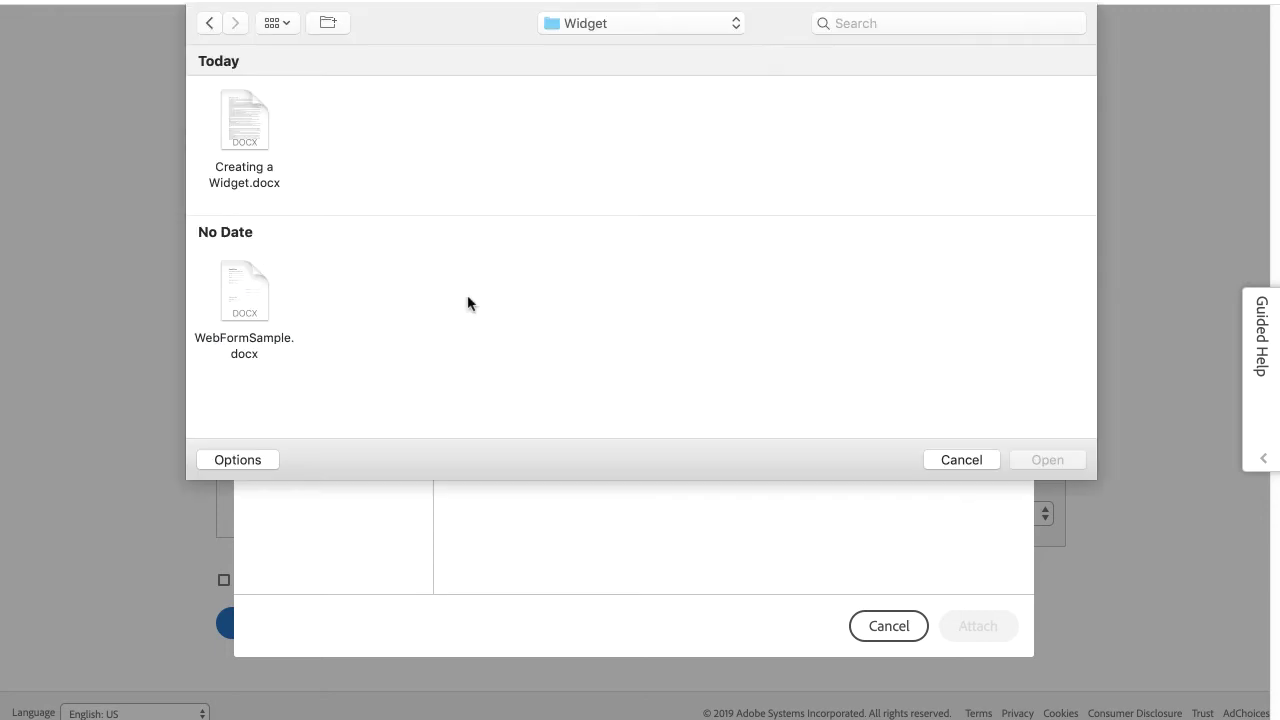
left_click(250, 302)
left_click(1015, 458)
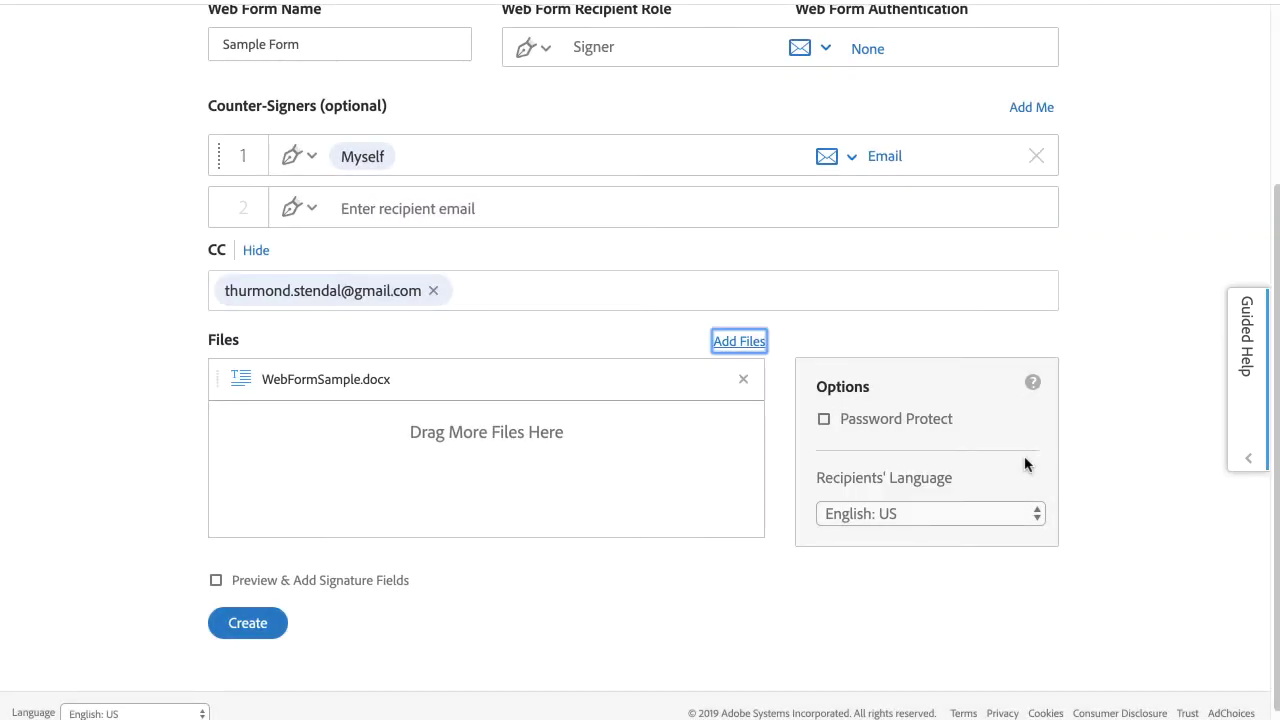
left_click(388, 584)
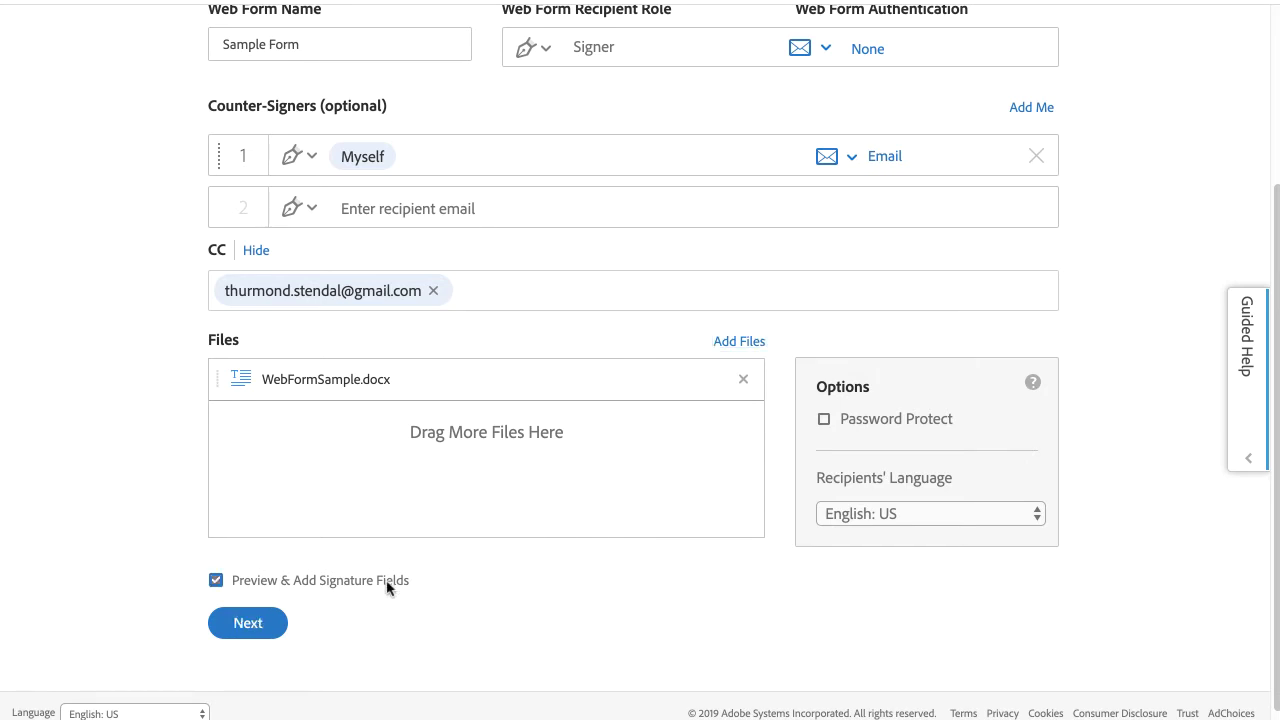
left_click(266, 627)
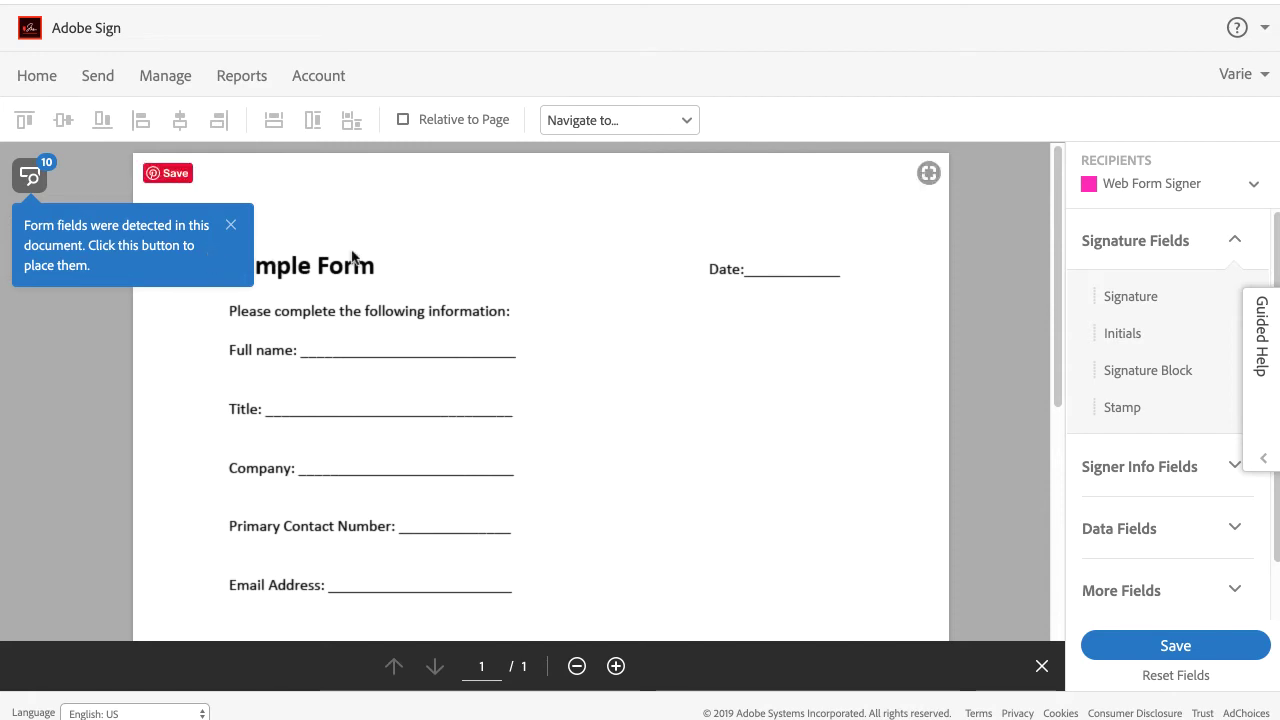
left_click(1252, 188)
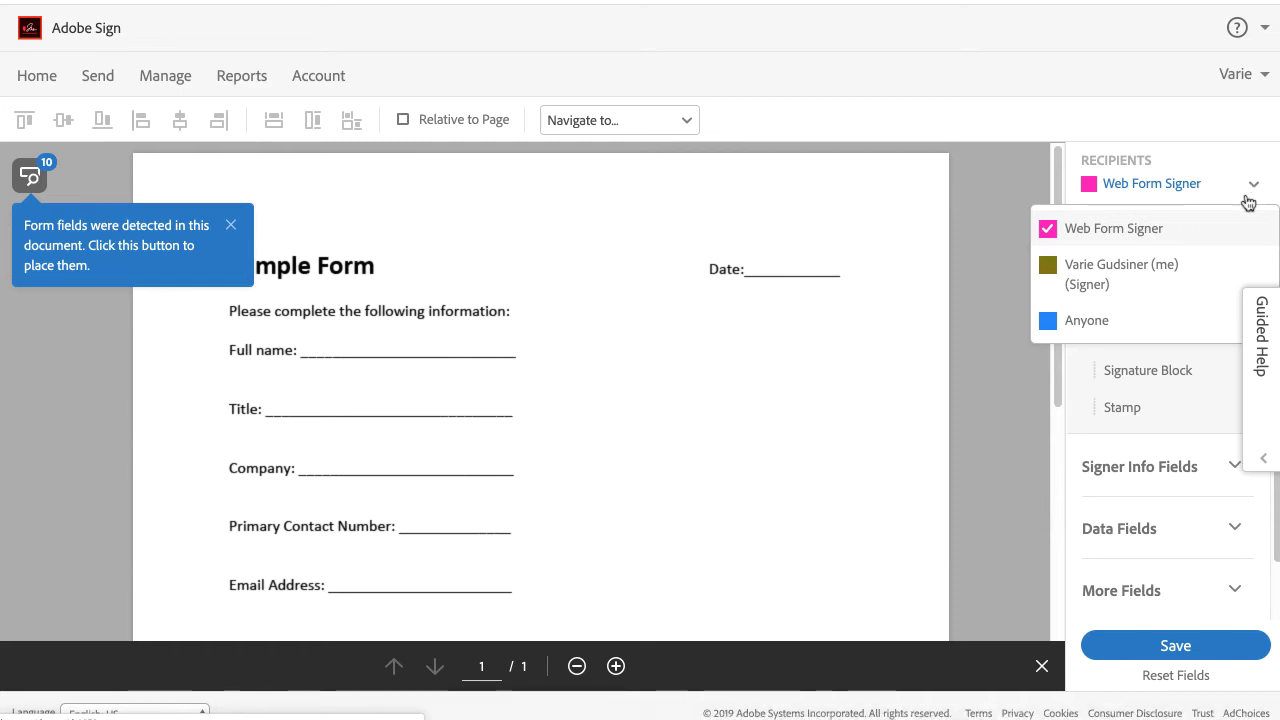
left_click(1211, 240)
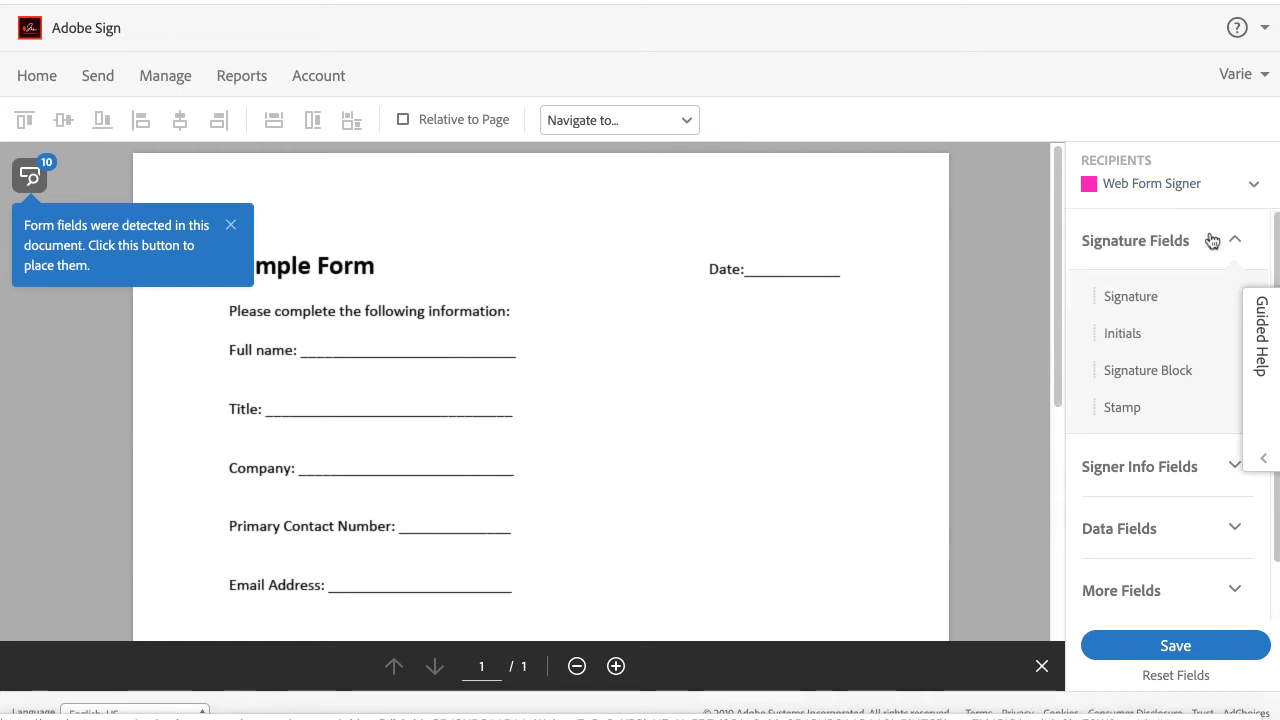
Place Full Name, Title, Company, Email and top Date fields on their matching form lines.
left_click(1191, 466)
mouse_move(1125, 432)
left_mouse_down()
mouse_move(420, 357)
mouse_move(300, 332)
left_mouse_up()
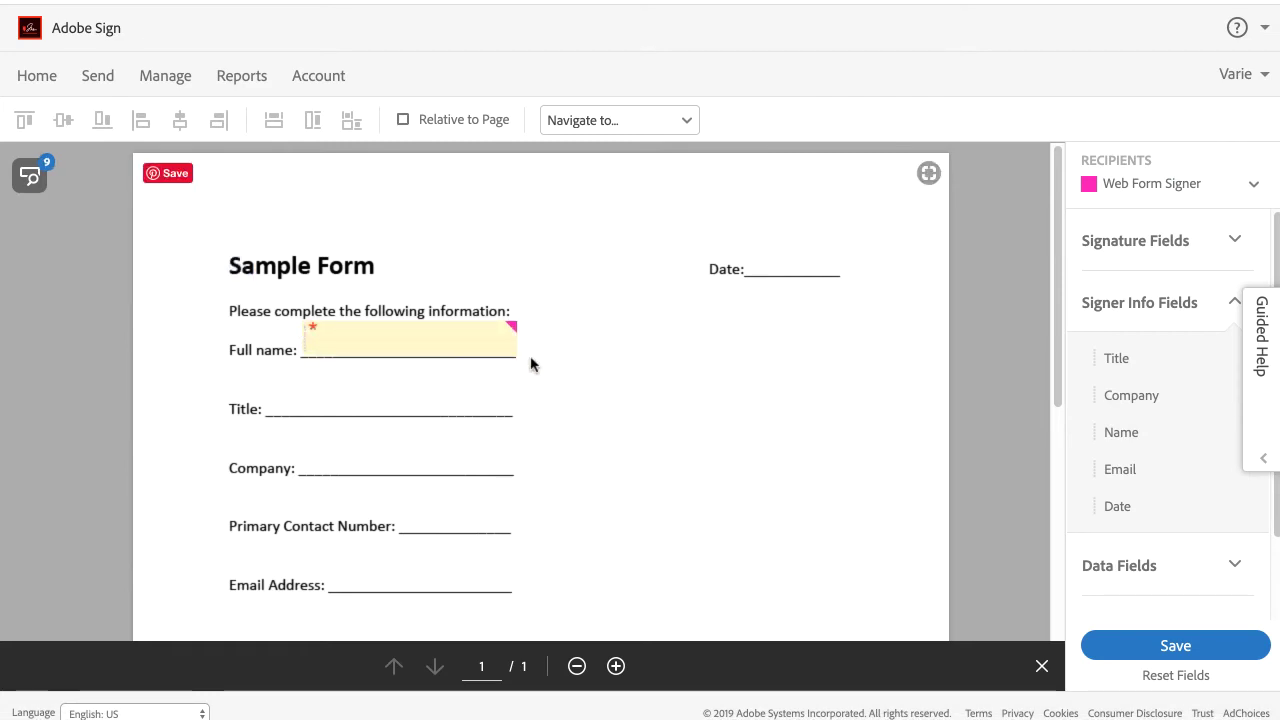
left_click_drag(1183, 357, 264, 389)
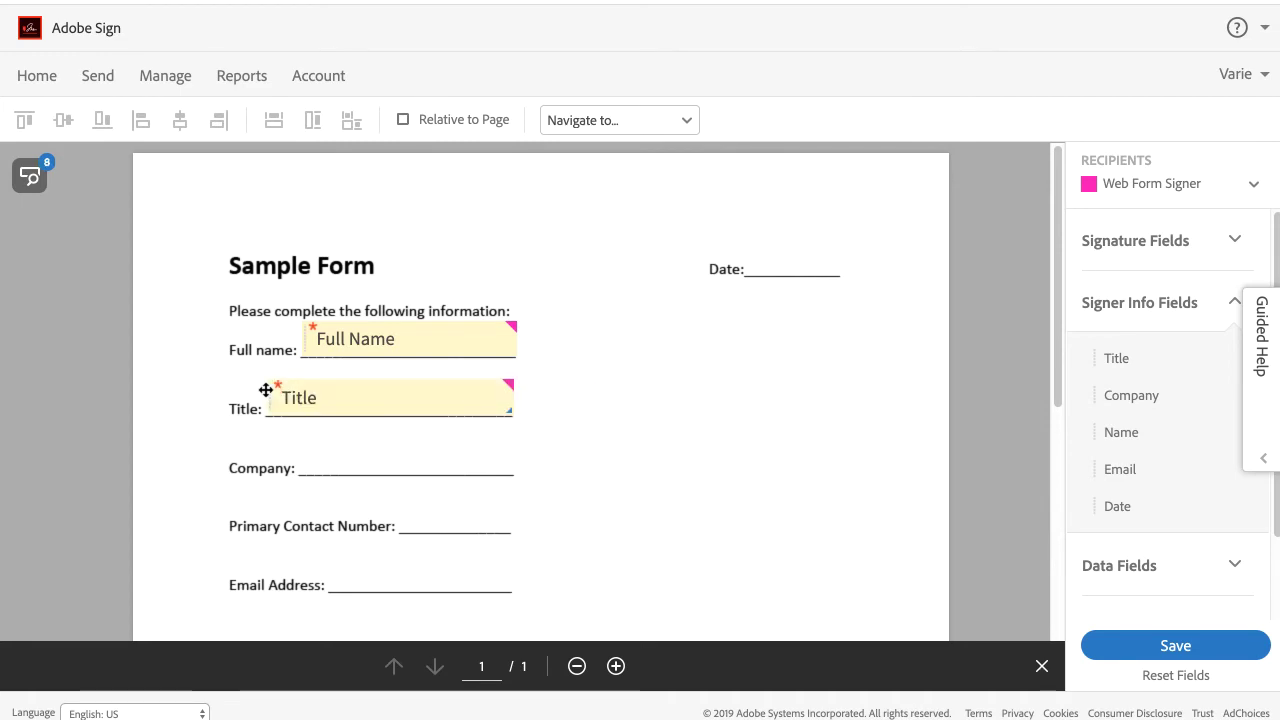
left_click_drag(1083, 380, 302, 447)
left_click_drag(1143, 470, 411, 563)
left_click_drag(1117, 506, 758, 260)
Add a text input on Primary Contact Number, a stretched Signature field and a second Date field.
left_click(1171, 570)
left_click_drag(1132, 420, 406, 511)
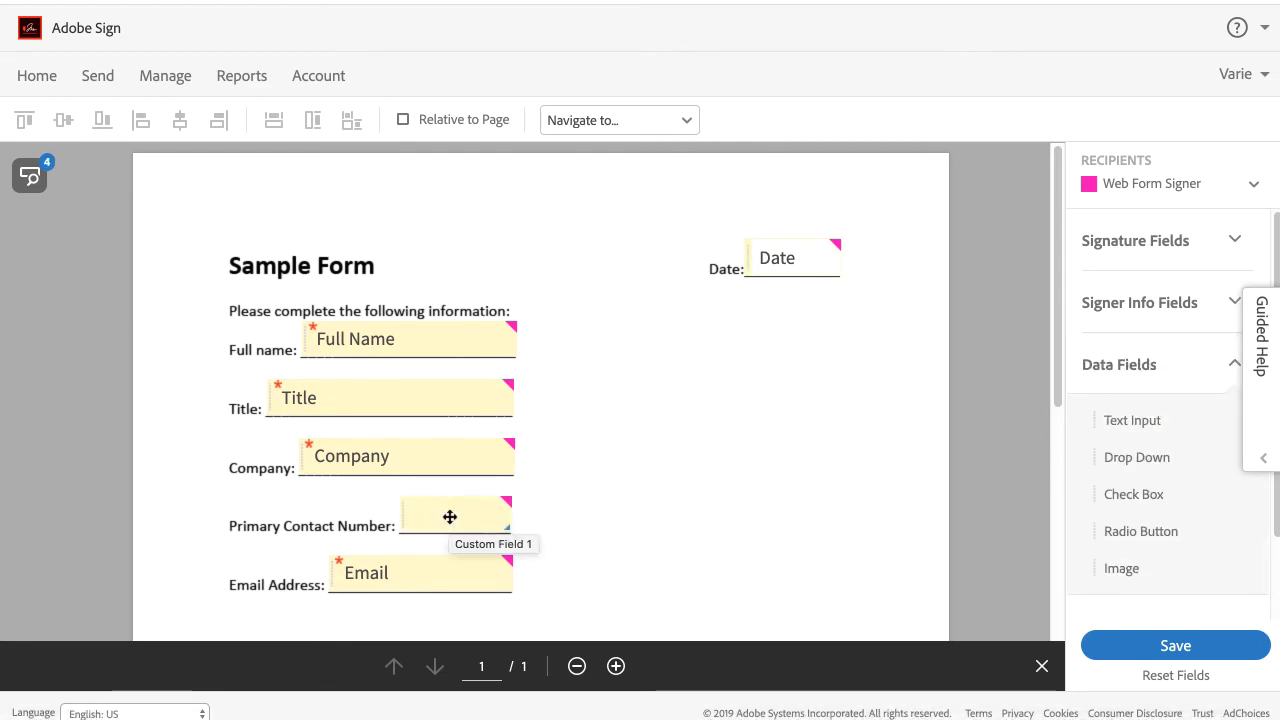
scroll(823, 566, "down", 5)
left_click(1135, 240)
left_click_drag(1130, 296, 645, 440)
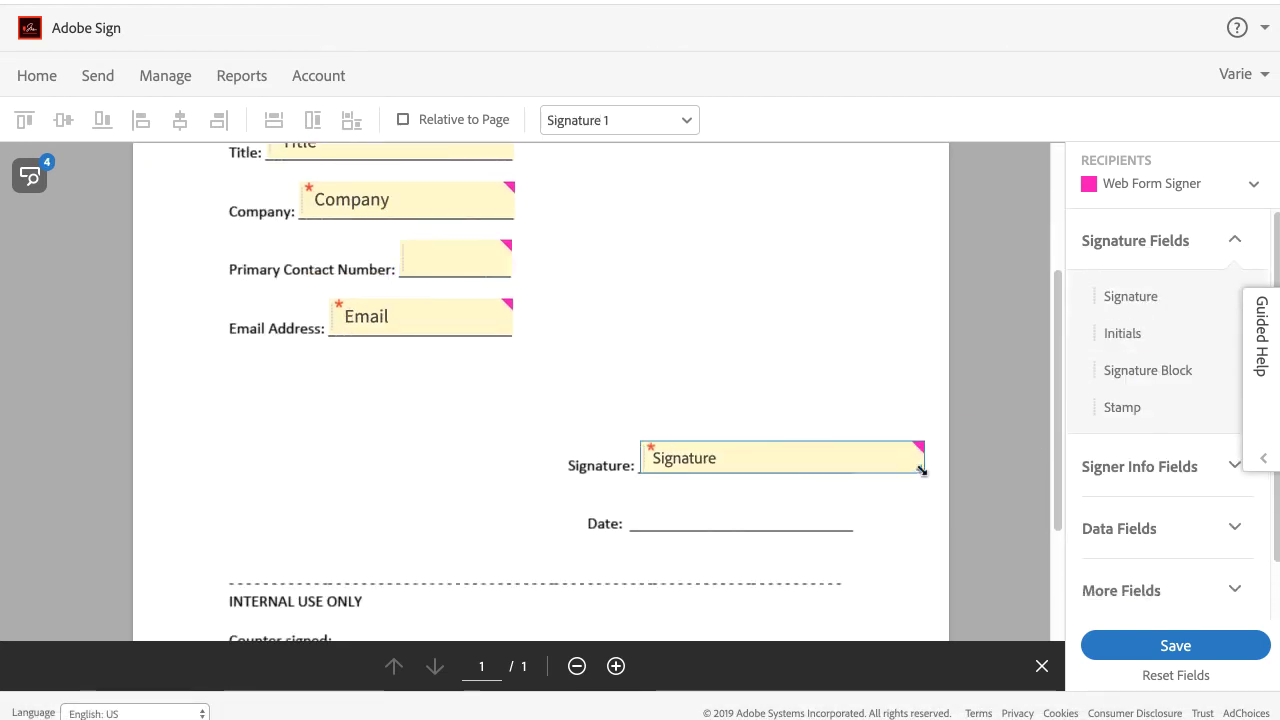
left_click_drag(920, 466, 850, 470)
left_click(1139, 466)
left_click_drag(1126, 500, 771, 514)
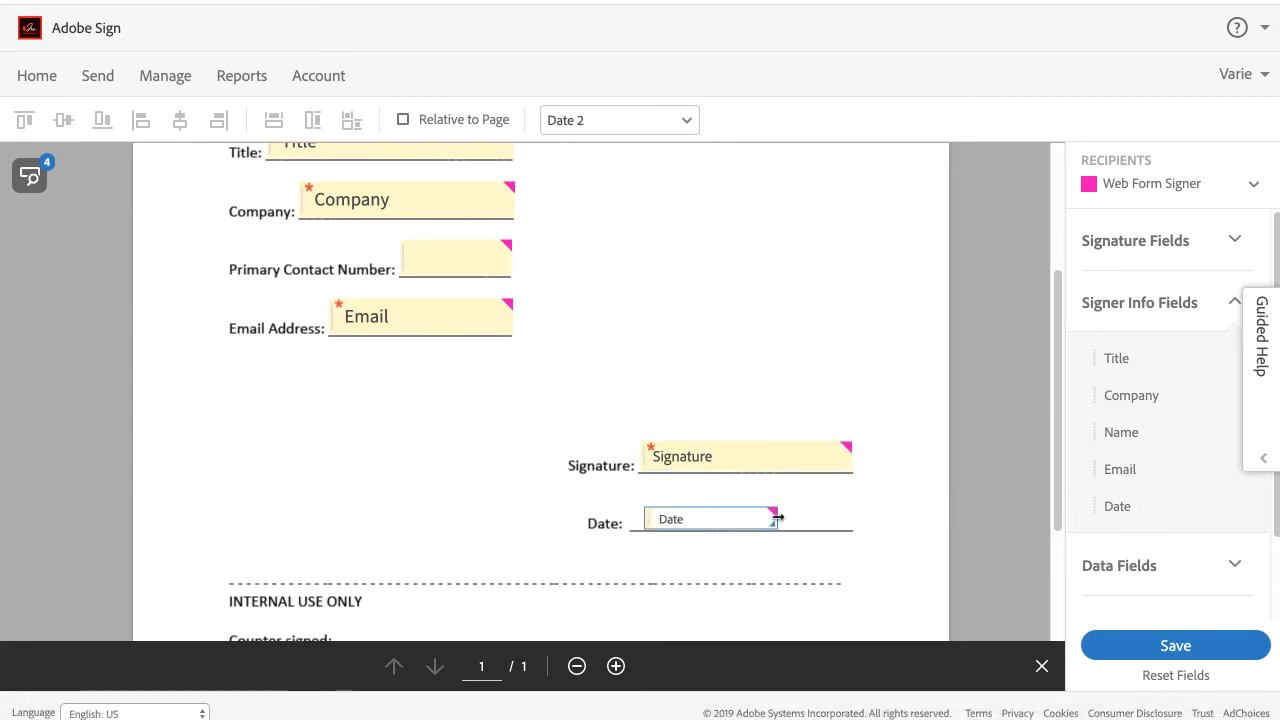
scroll(777, 520, "down", 3)
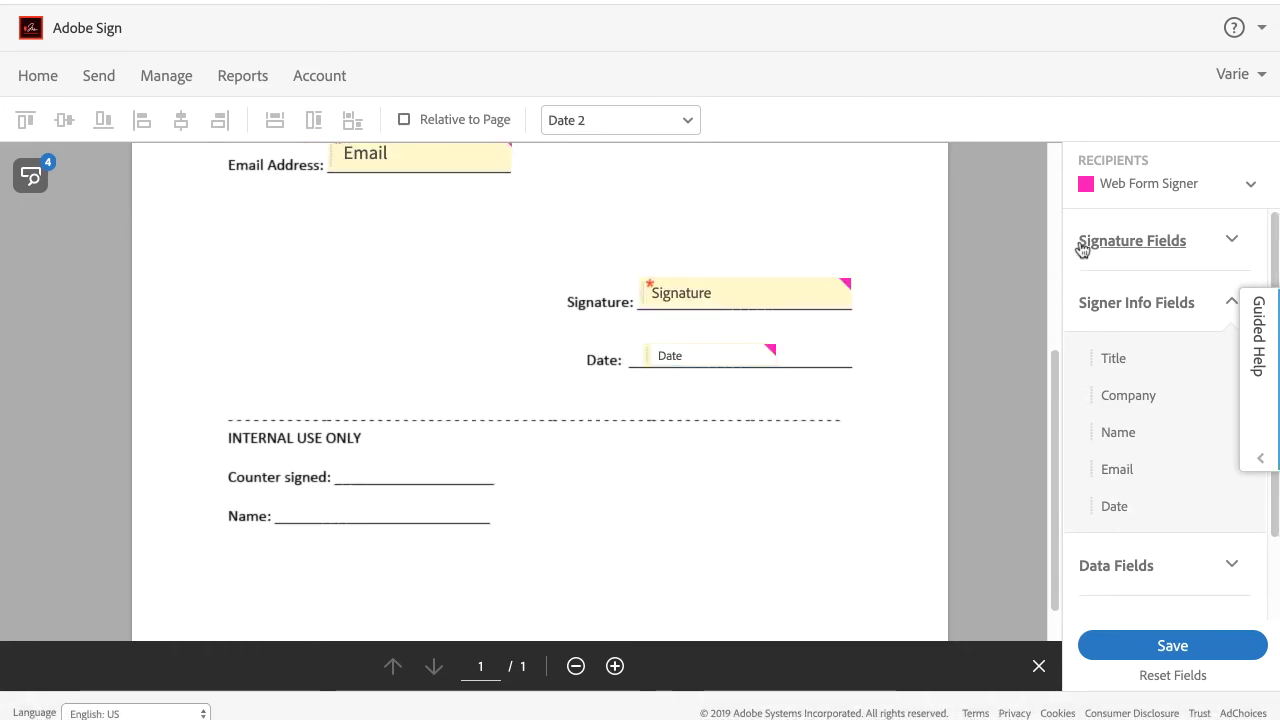
Assign new fields to the sender and place a Signature field on the Counter signed line.
left_click(1148, 195)
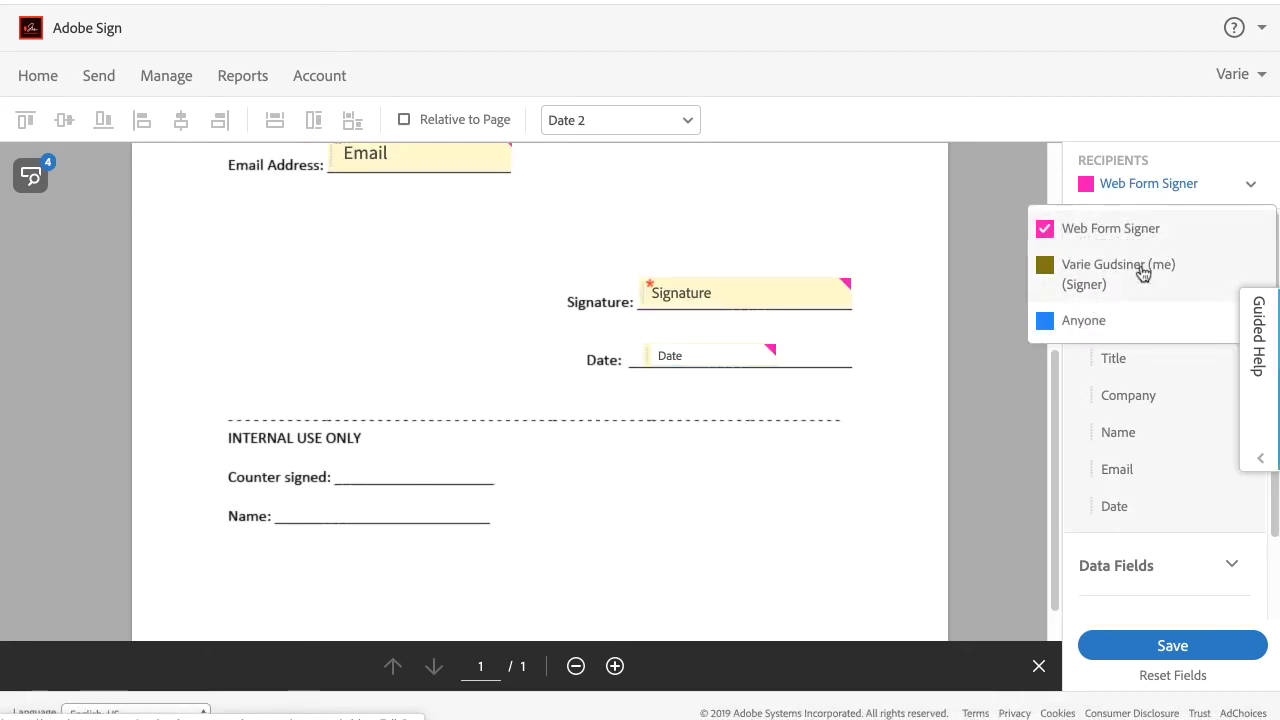
left_click(1143, 274)
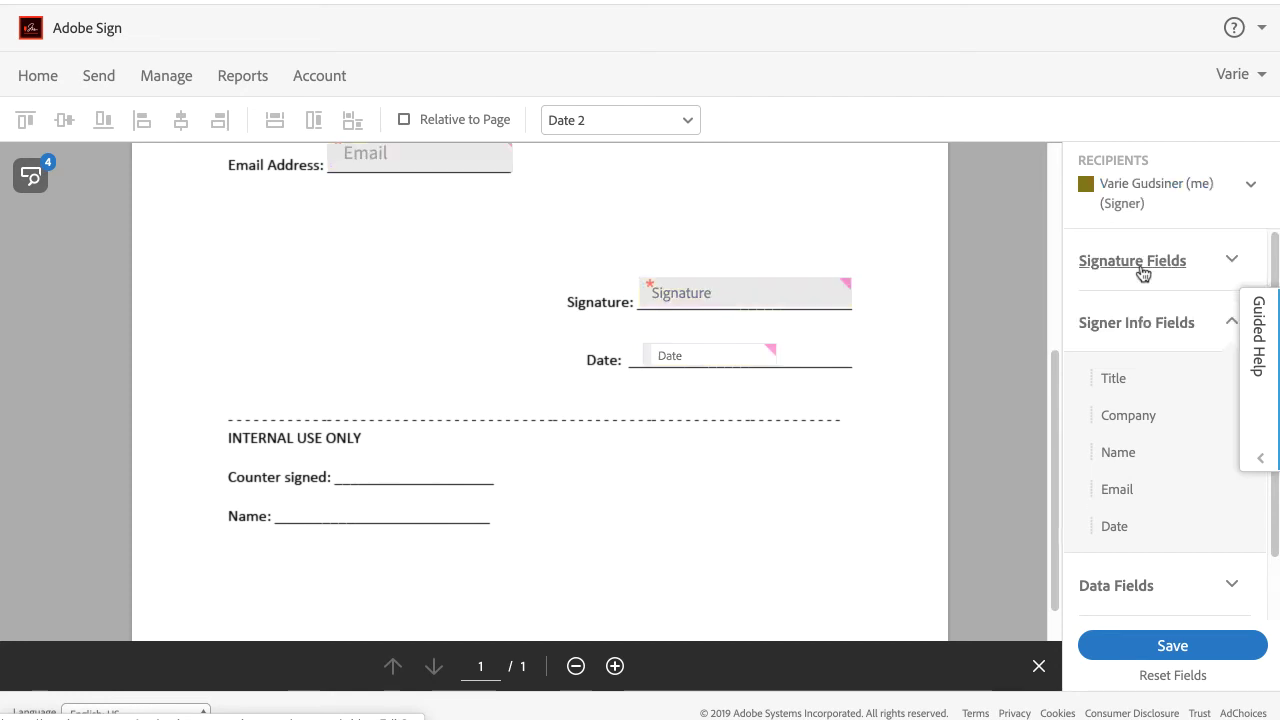
left_click(1141, 272)
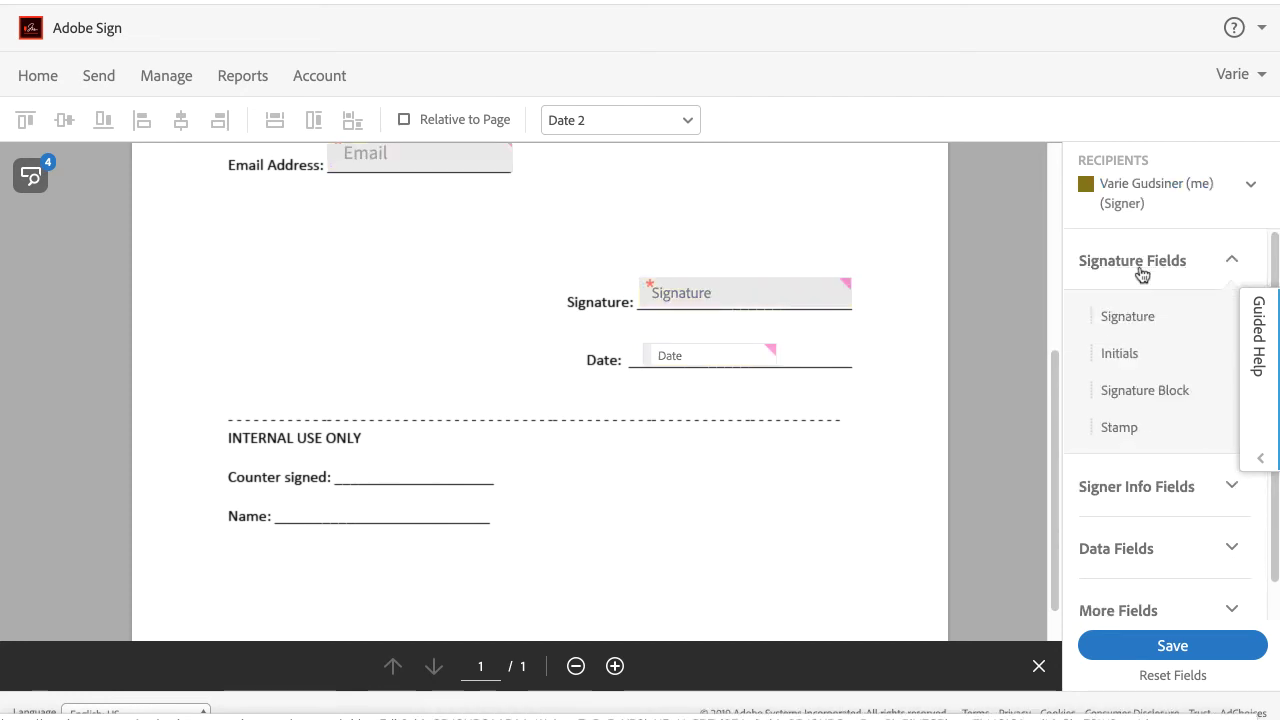
mouse_move(1137, 320)
left_mouse_down()
mouse_move(451, 427)
mouse_move(329, 431)
mouse_move(334, 451)
left_mouse_up()
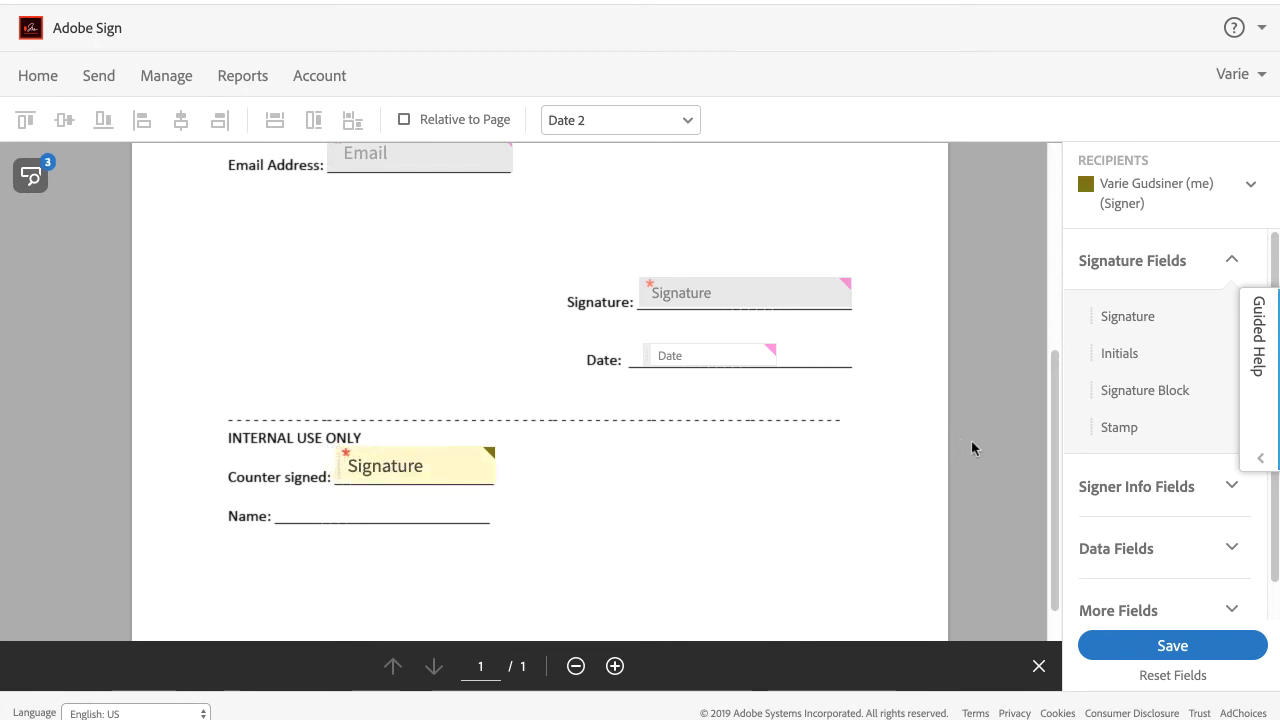
Place a Full Name field on the Name line and save the web form.
left_click(1137, 486)
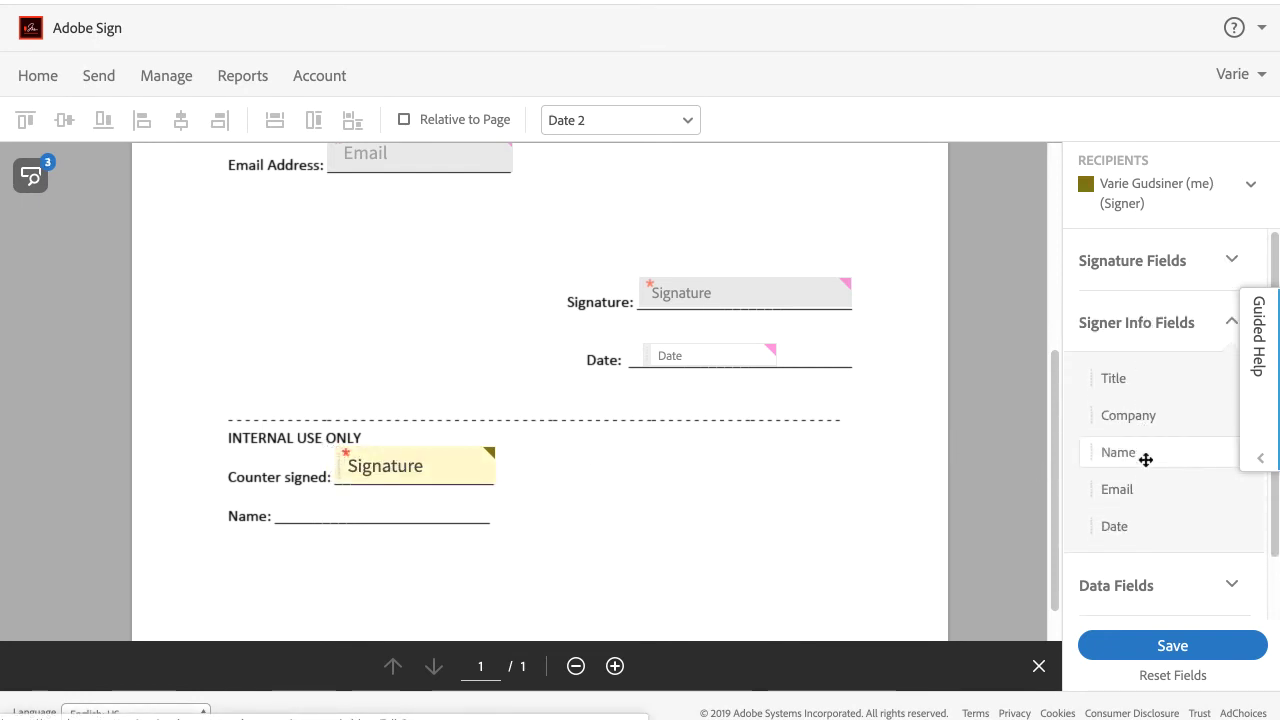
left_click_drag(1143, 457, 300, 508)
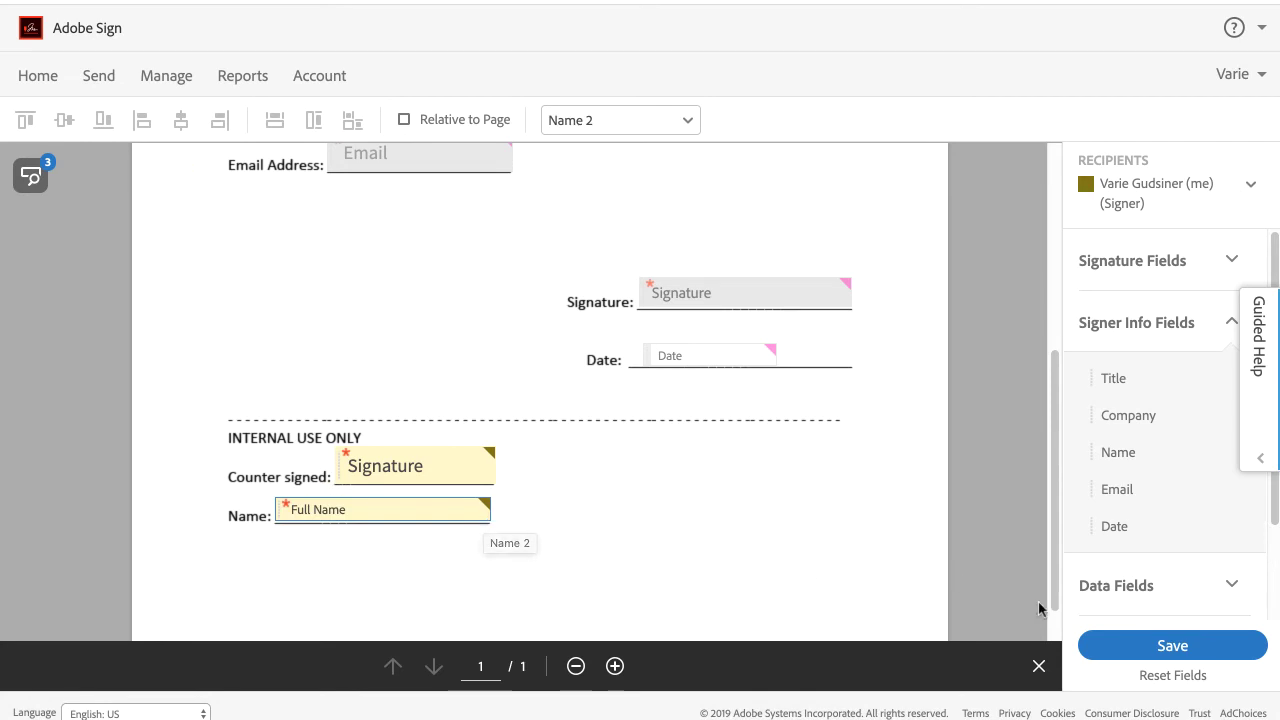
left_click(1127, 648)
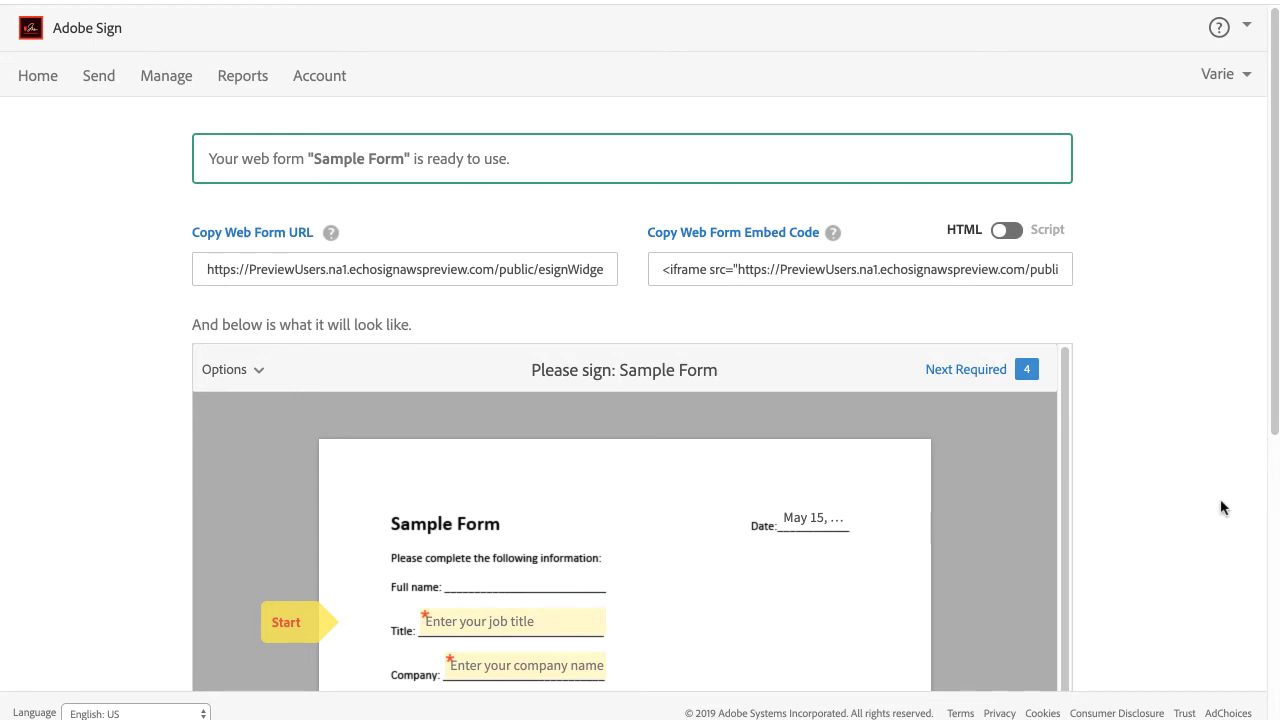
Toggle the published form's embed code between Script and HTML iframe views.
left_click_drag(1272, 430, 1262, 406)
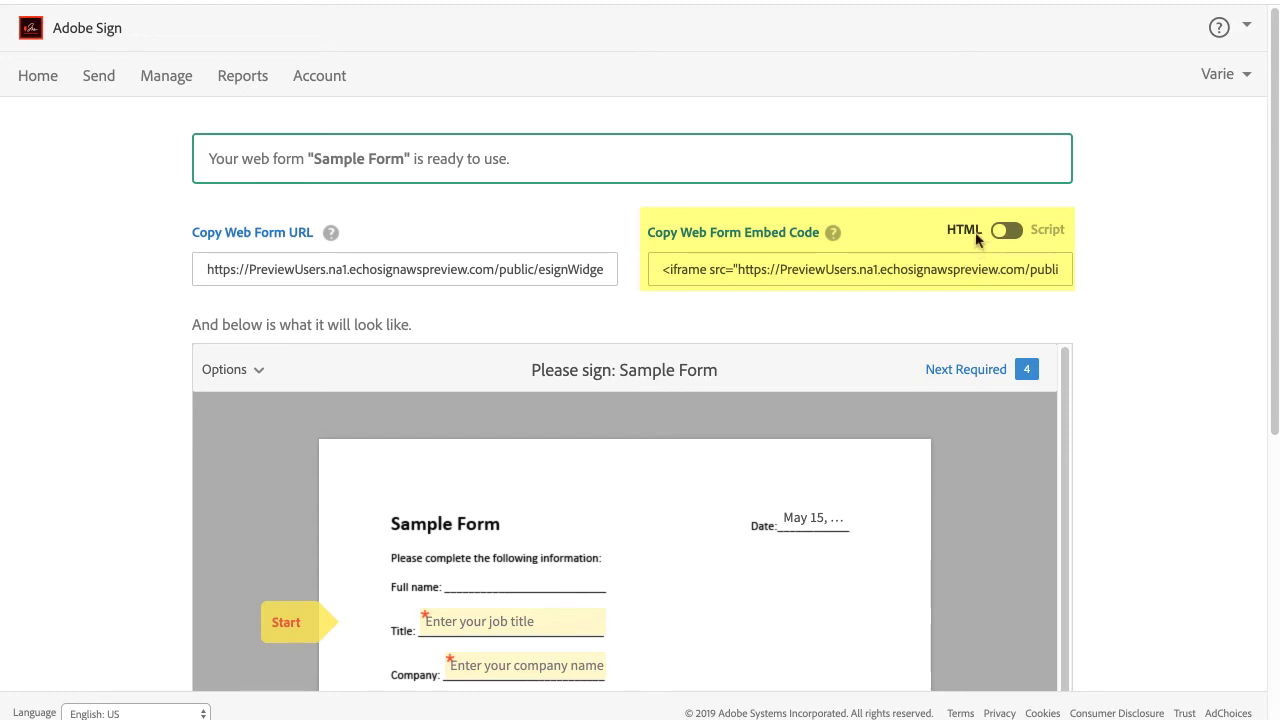
left_click(1010, 232)
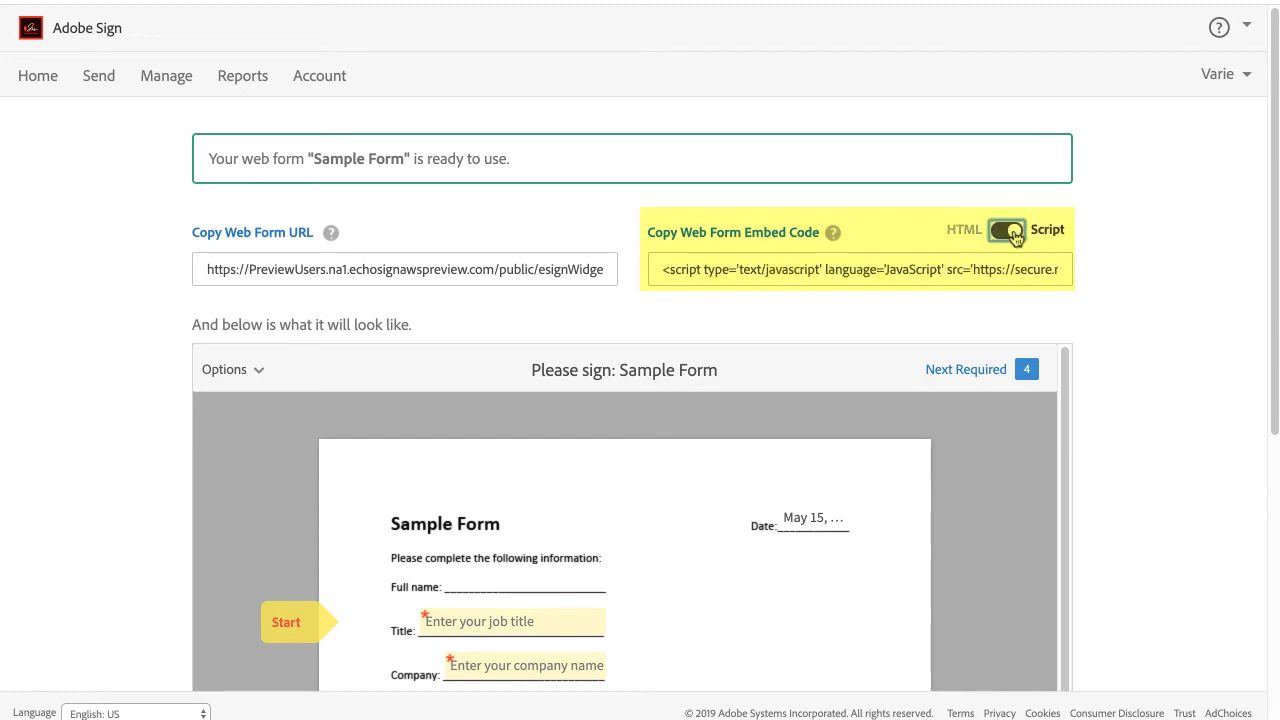
left_click(1010, 233)
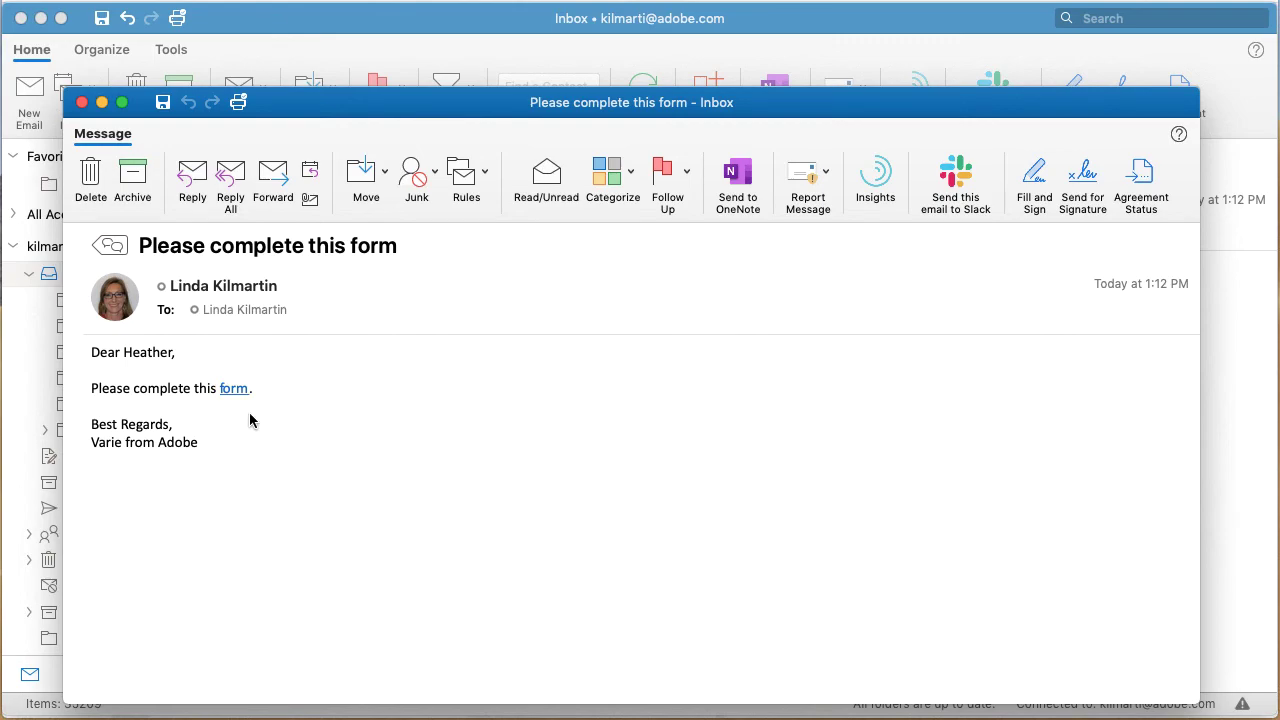
Open the Sample Form signing page via the 'form' link in the Outlook e-mail.
left_click(232, 388)
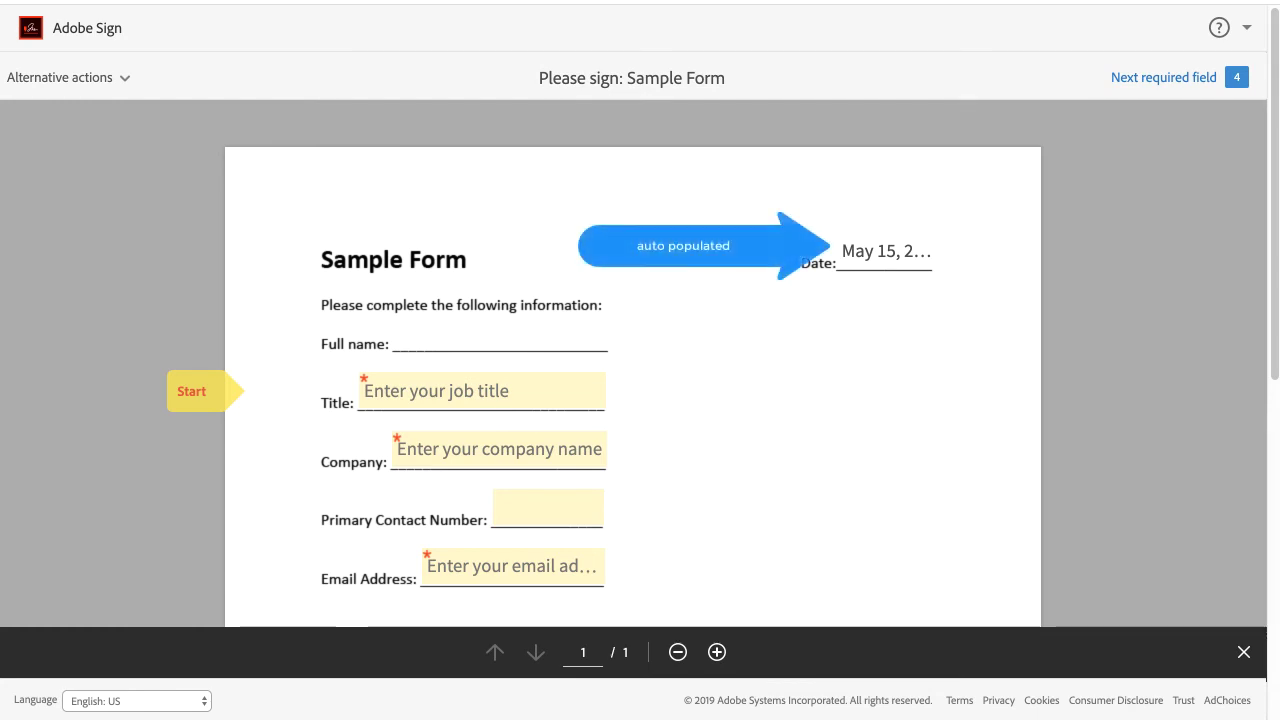
Fill in Title 'Manager', Company 'Company', a contact number and the signer's e-mail.
left_click(200, 391)
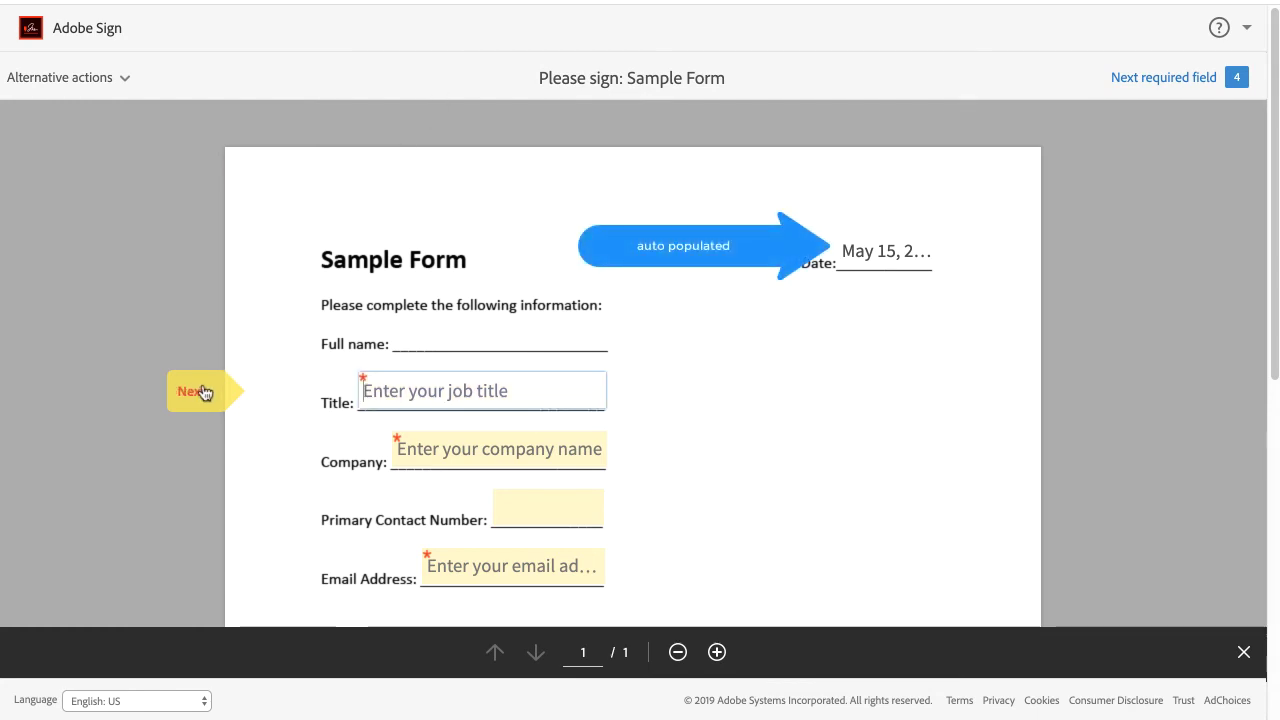
type("Manager")
key("Tab")
type("Company")
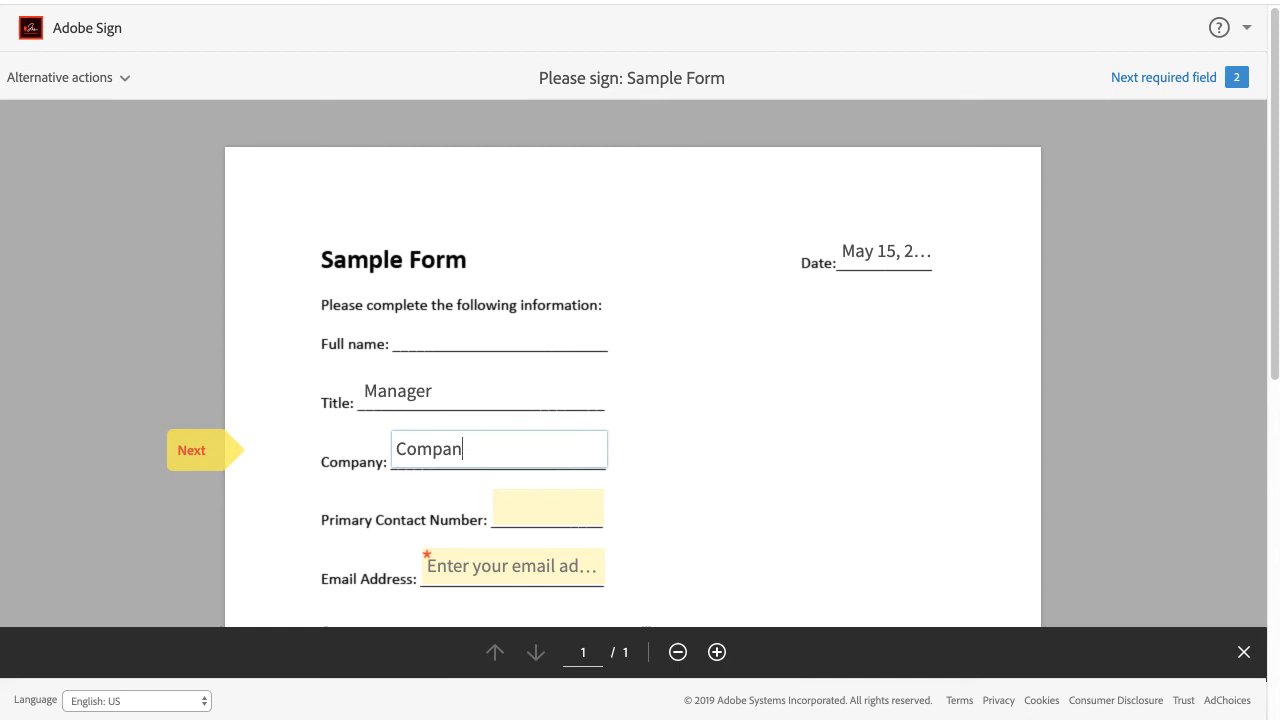
key("Tab")
type("1234567890")
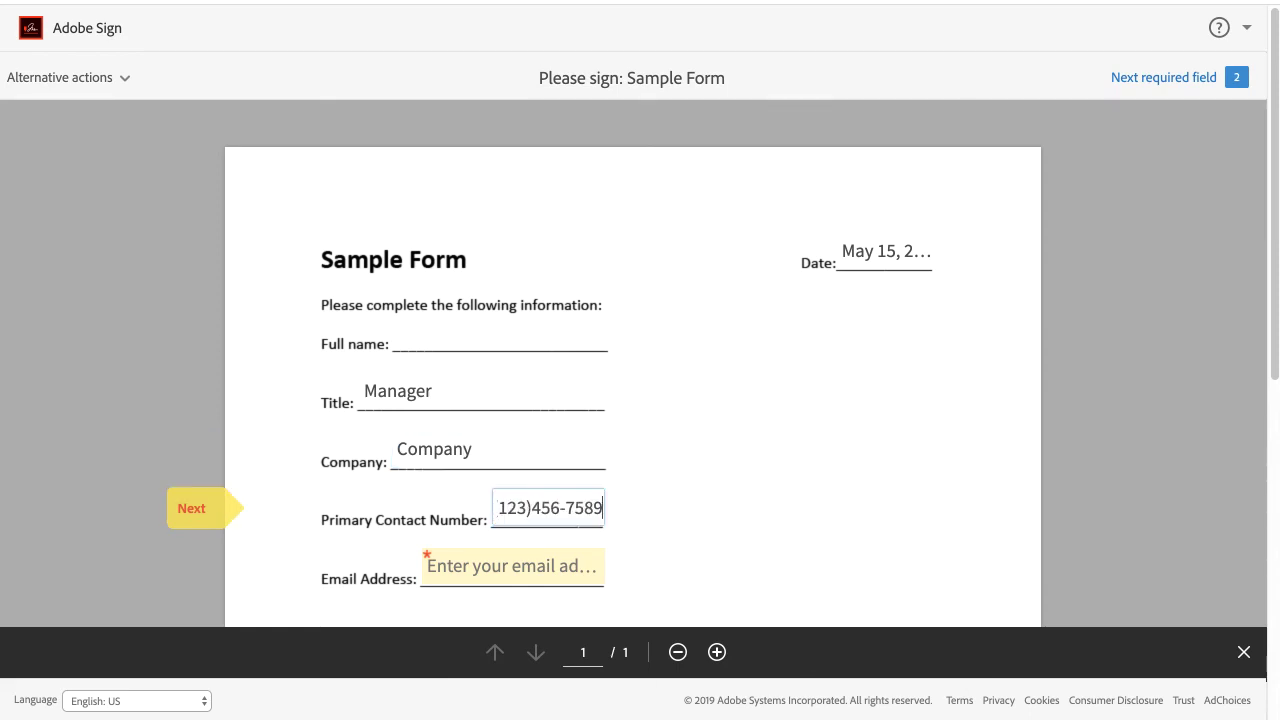
key("Tab")
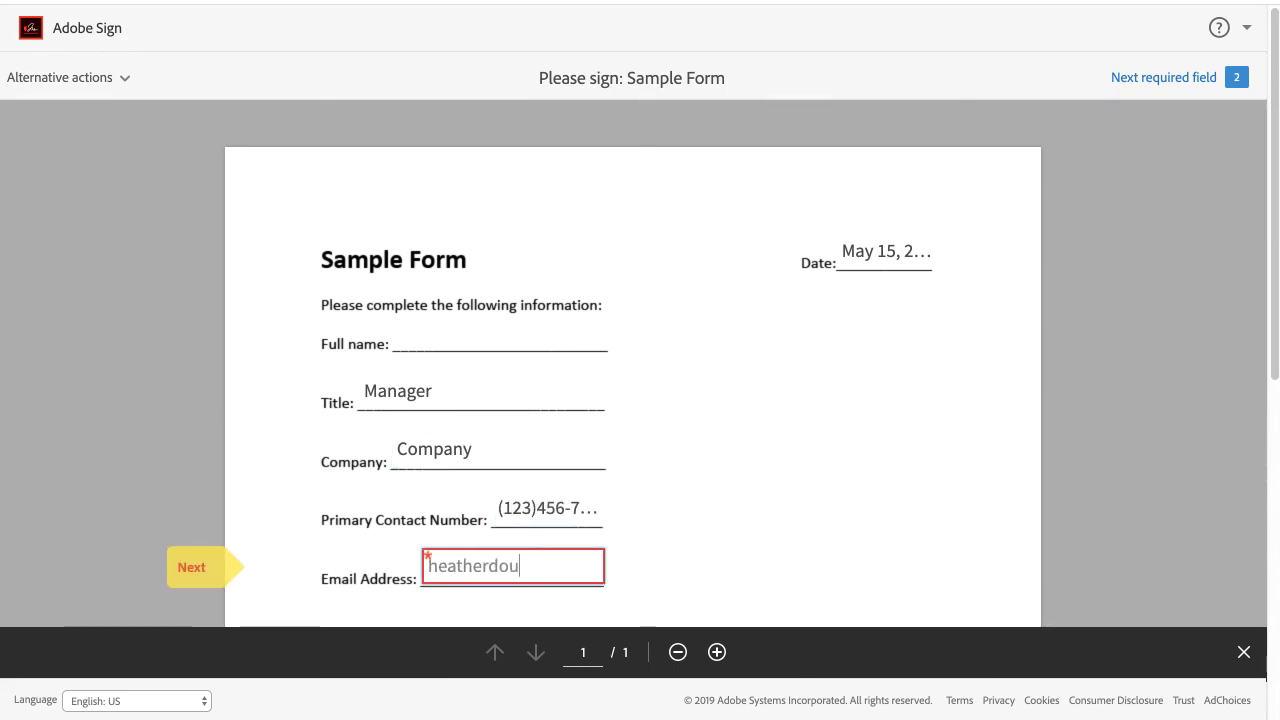
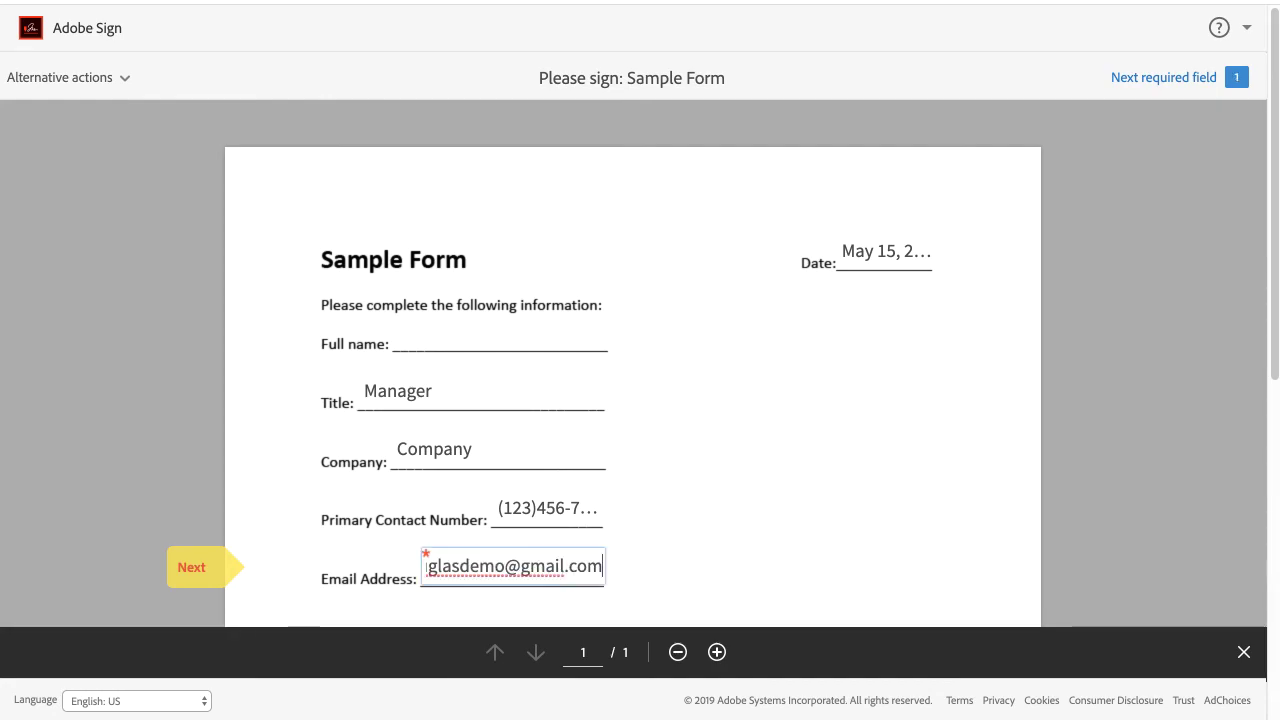
key("Tab")
Apply the signer's typed signature and submit the signed form.
left_click(732, 382)
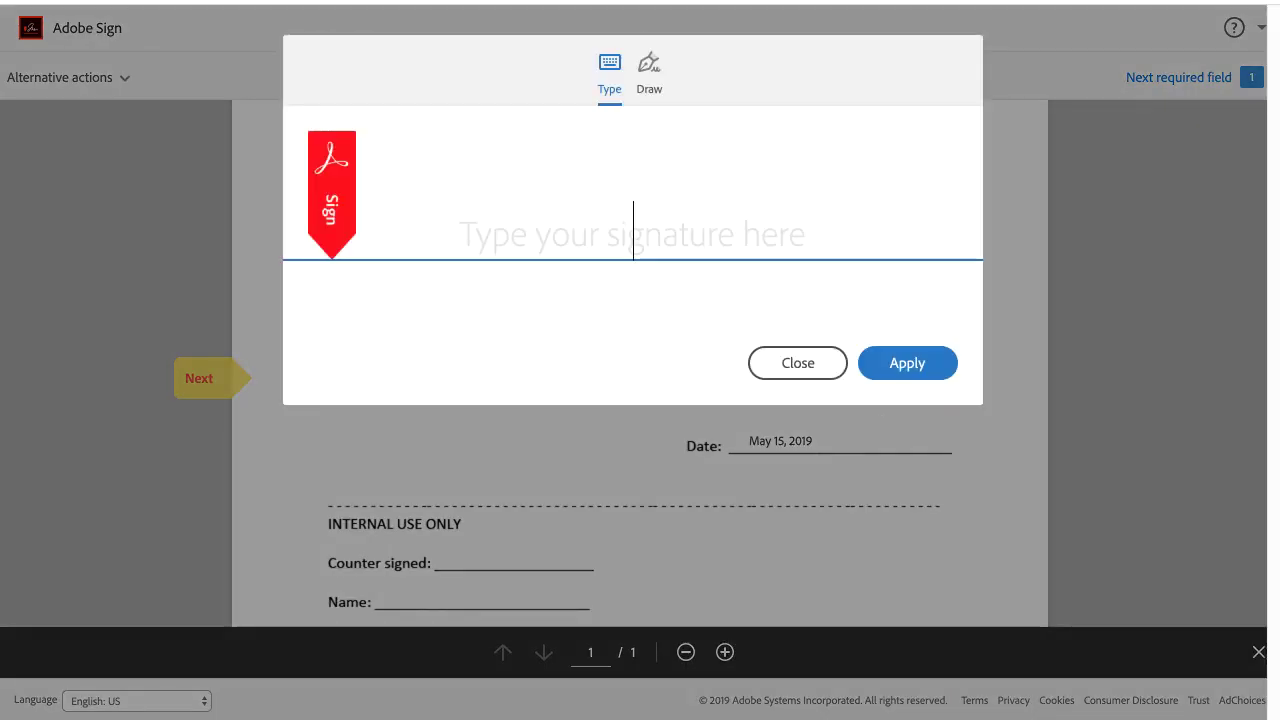
left_click(893, 366)
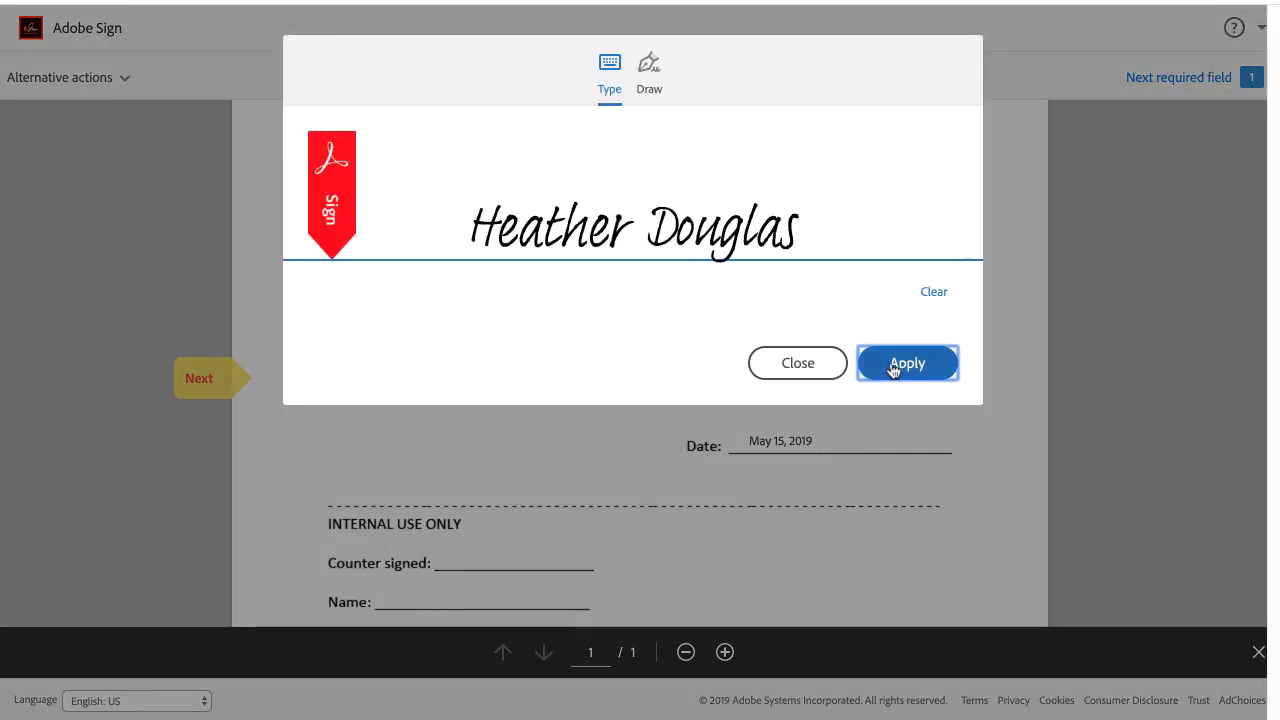
scroll(893, 370, "up", 3)
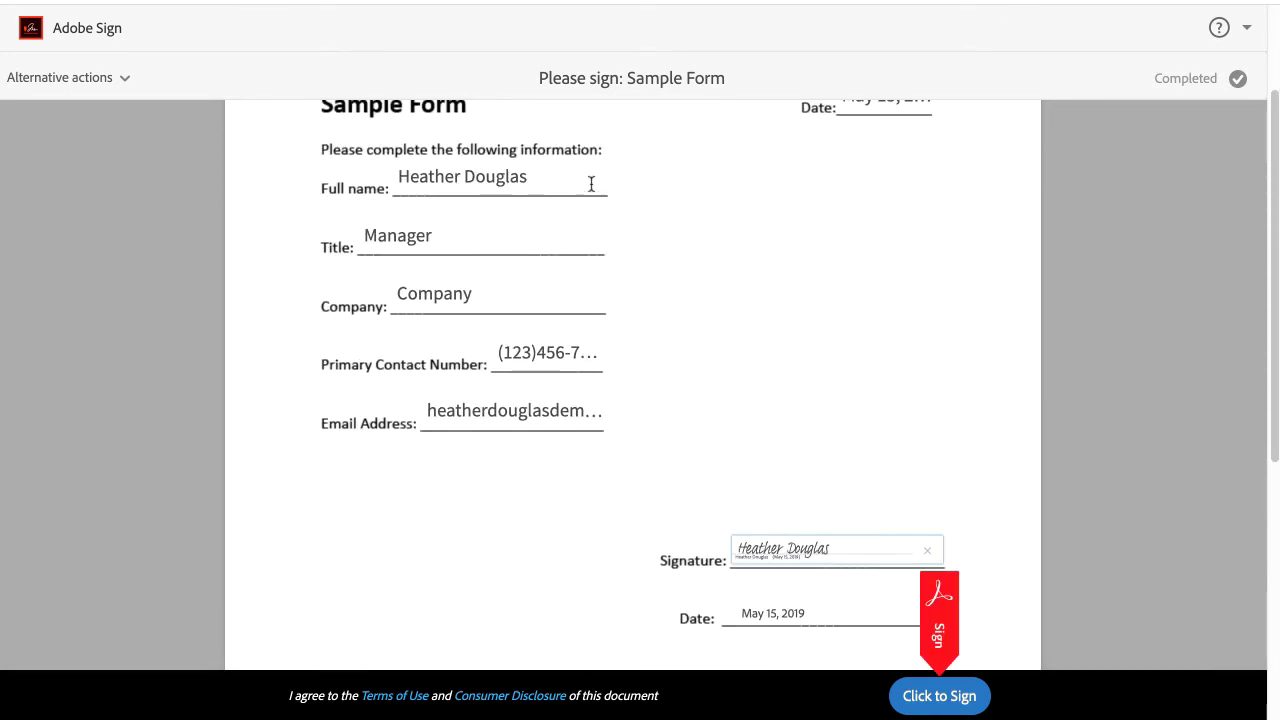
scroll(852, 455, "down", 1)
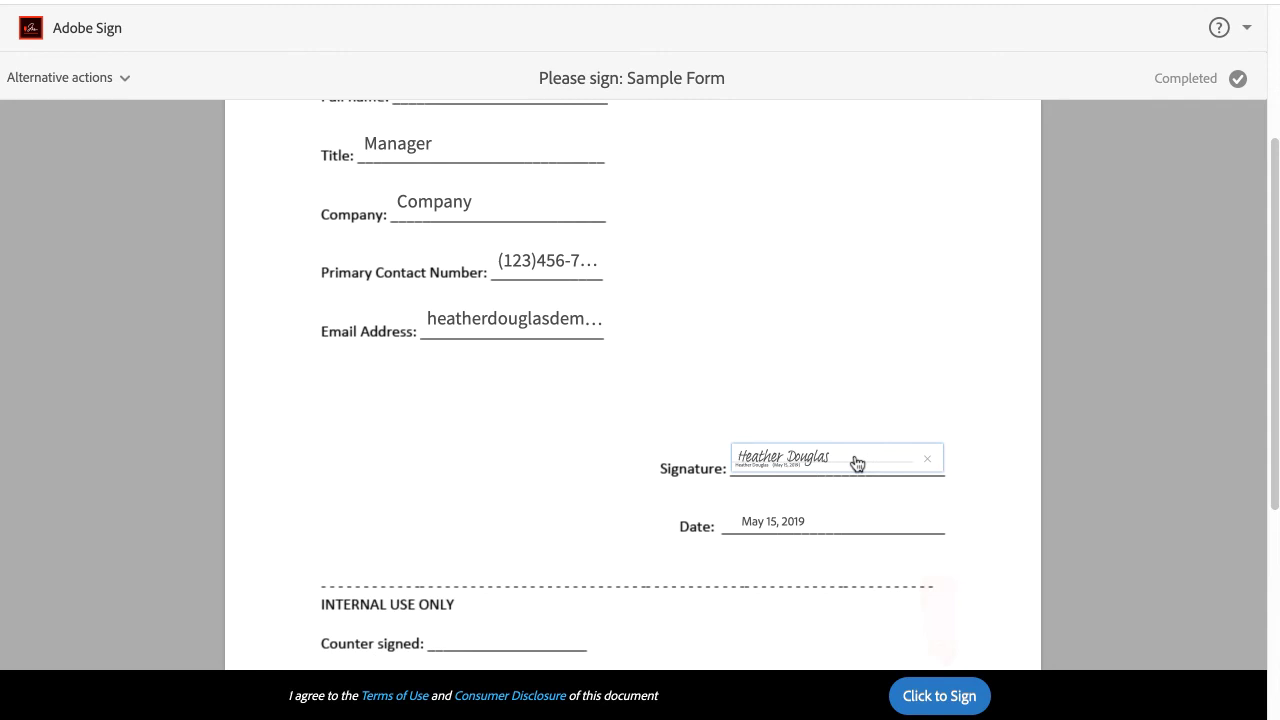
left_click(940, 695)
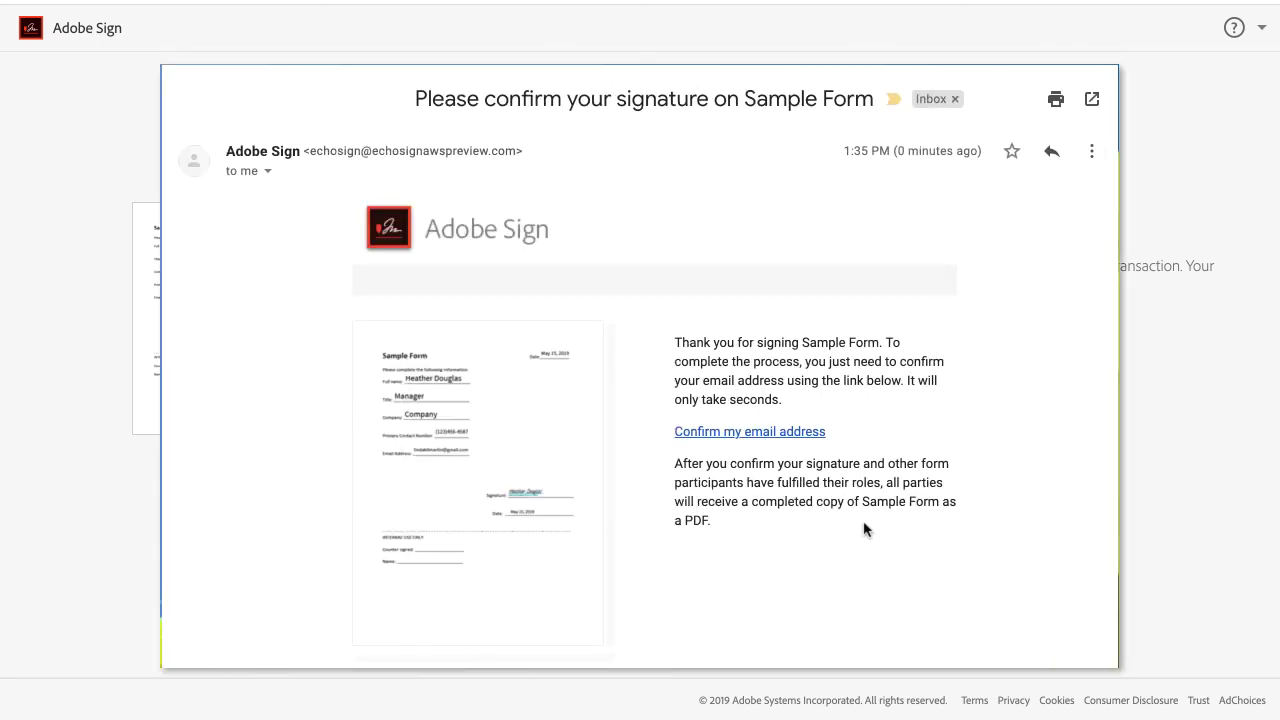
Verify the signing via the 'Confirm my email address' link in the Gmail message.
left_click(808, 432)
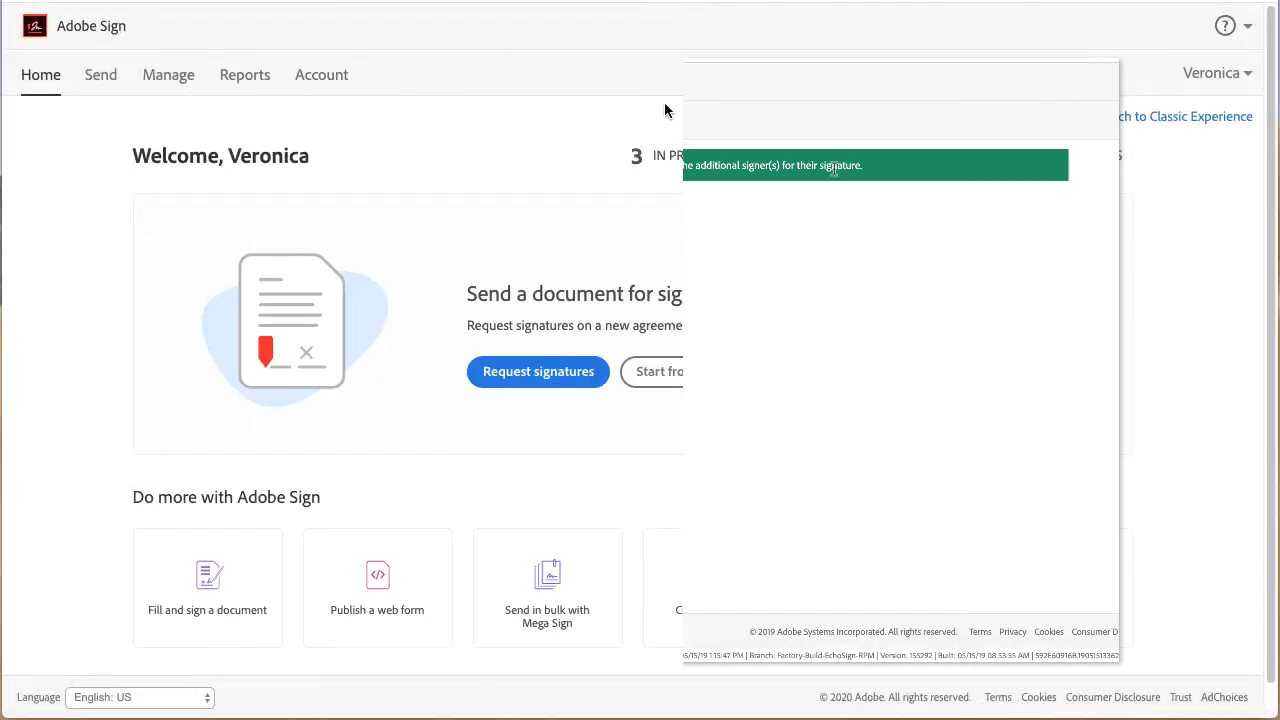
Open the Sample Form agreement from the Waiting for You list.
left_click(809, 156)
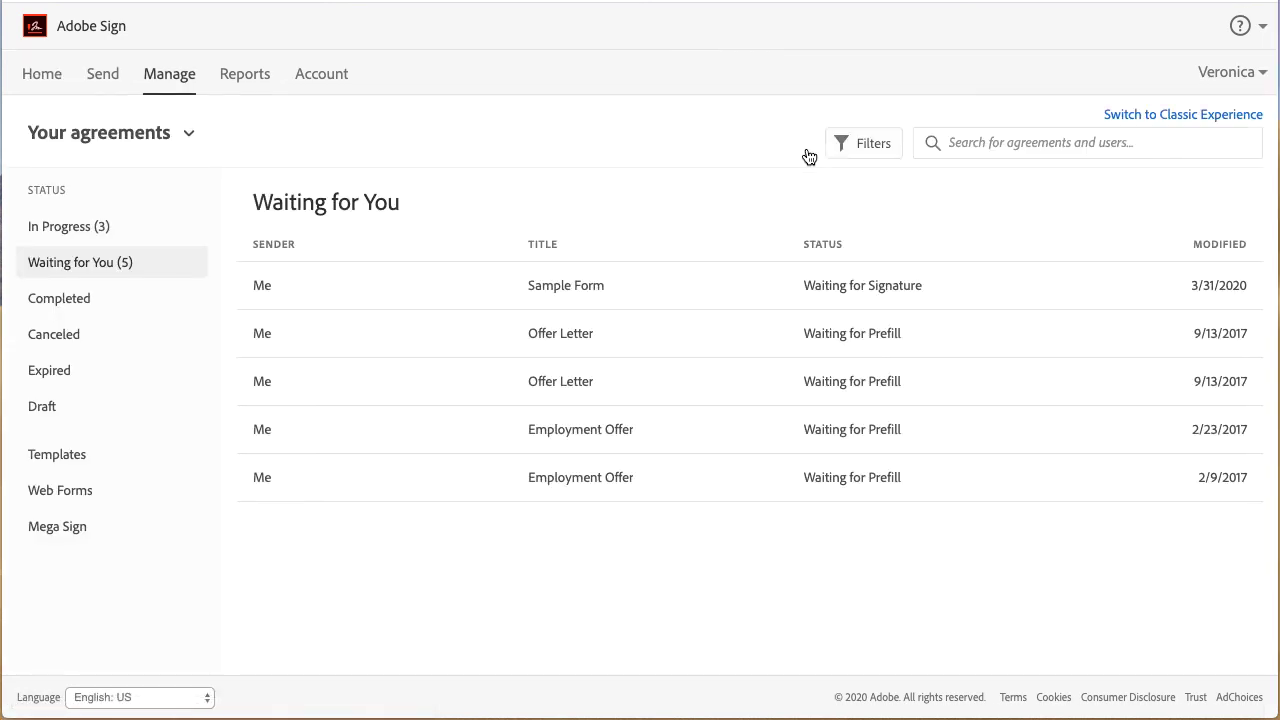
mouse_move(724, 282)
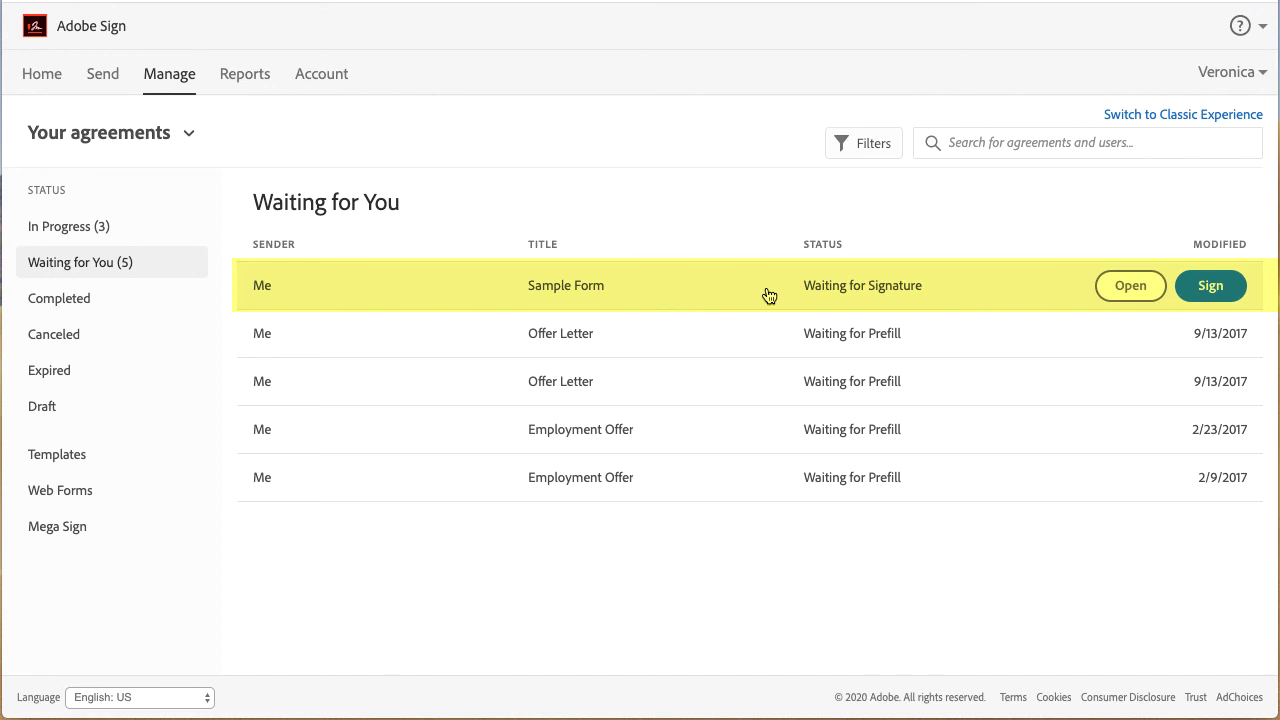
left_click(1128, 289)
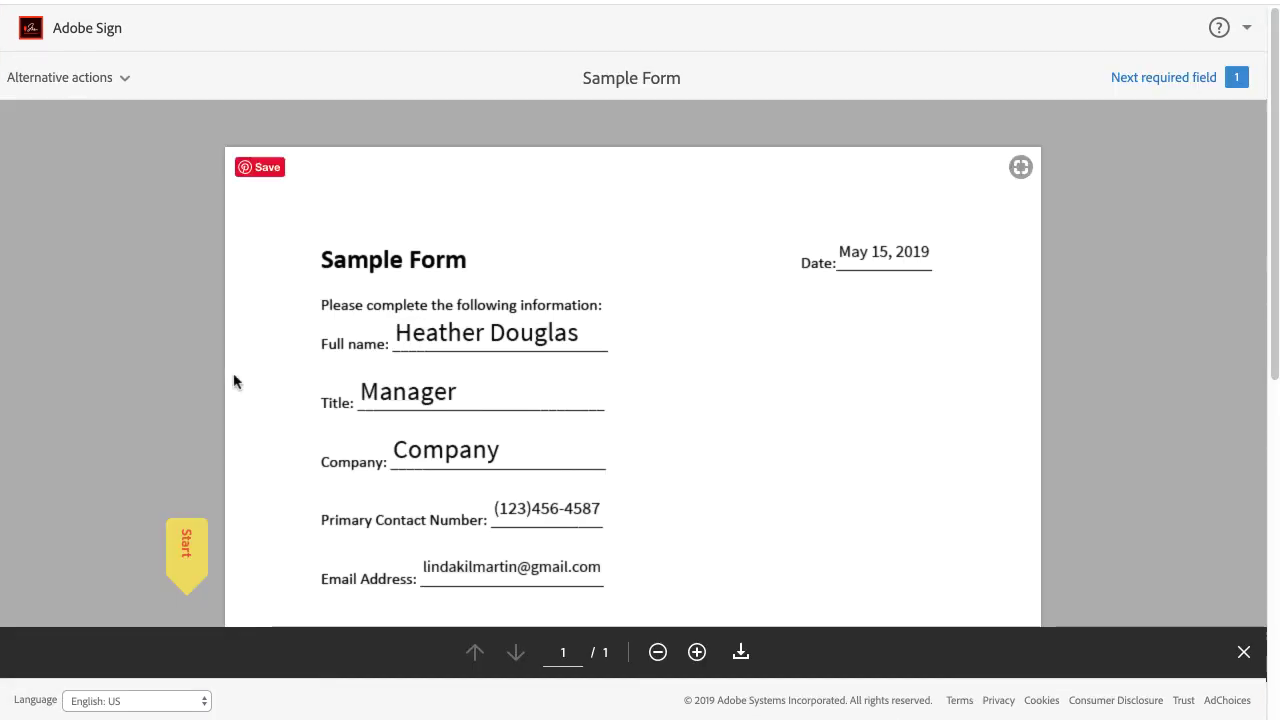
Add the sender's typed countersignature to the Counter signed field of the Sample Form.
left_click(186, 545)
left_click(474, 371)
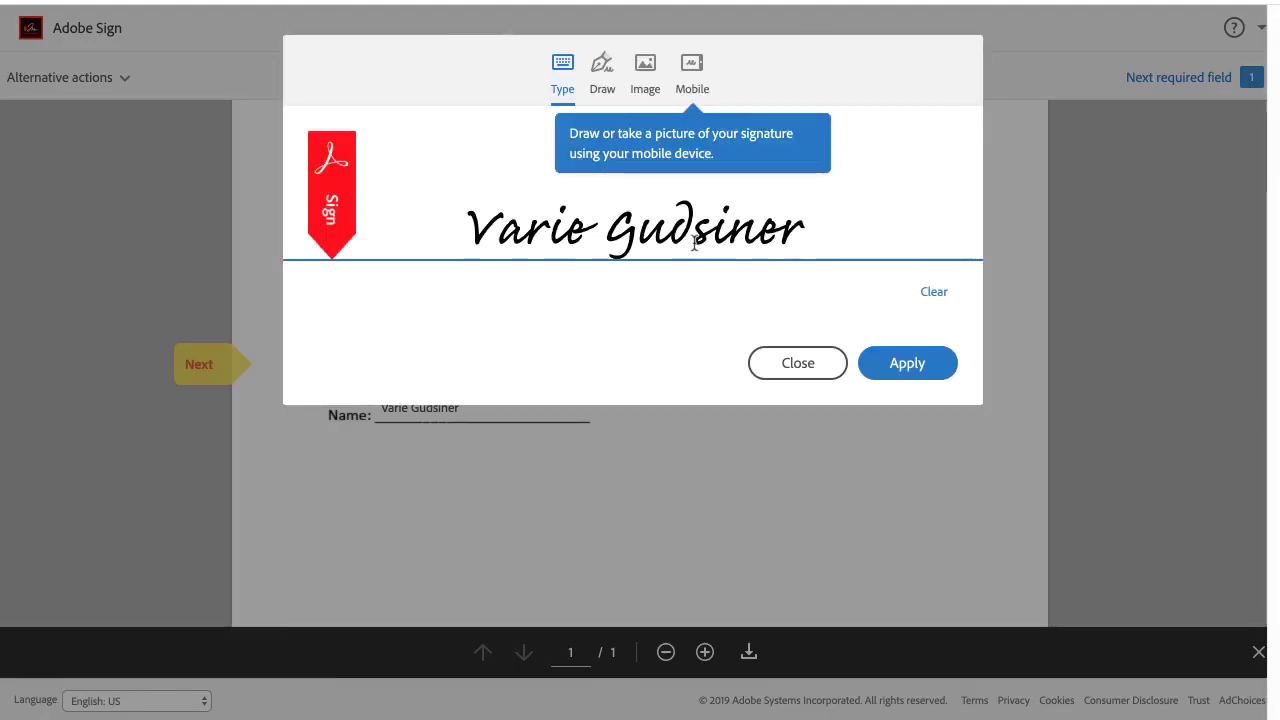
left_click(893, 370)
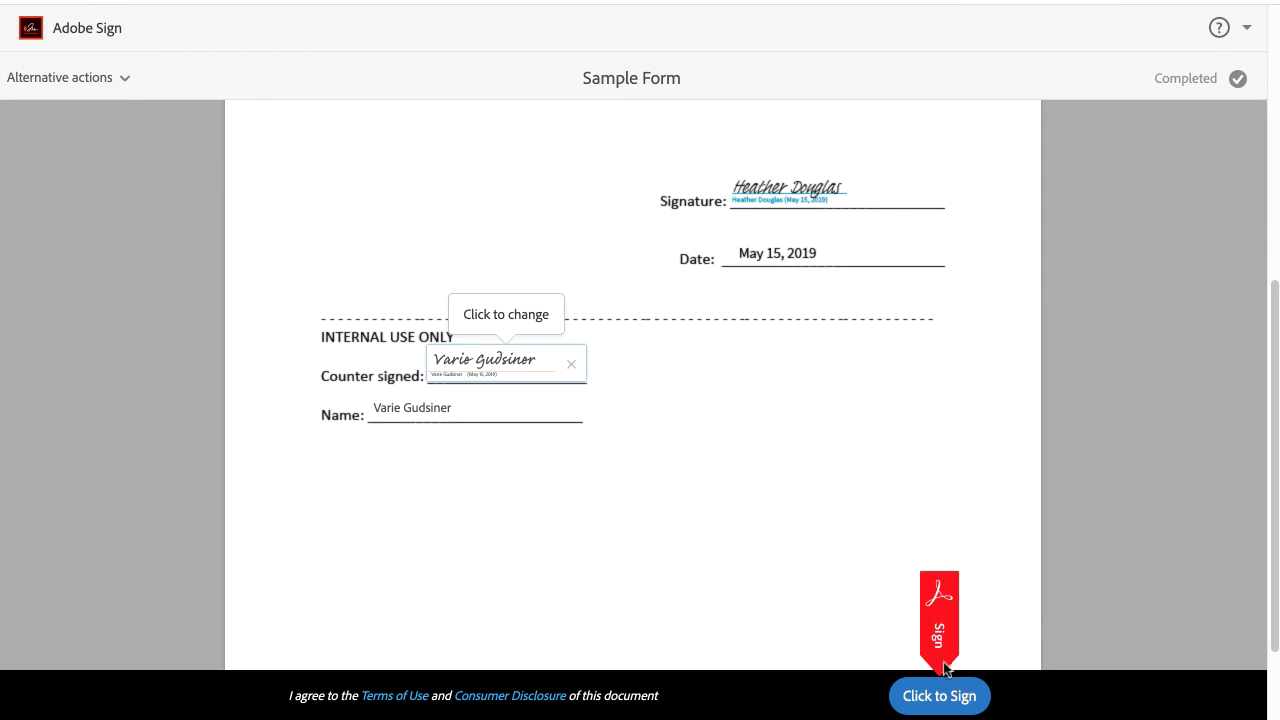